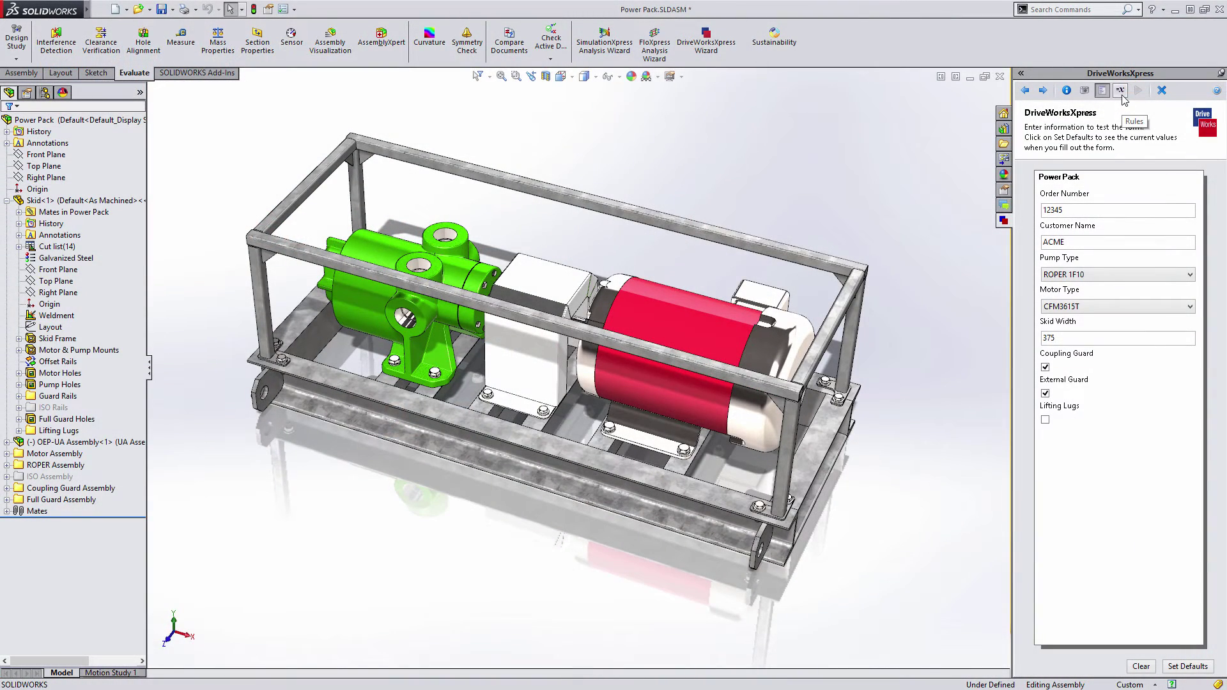
# - List the missing file-name rules and start one shared rule for Power Pack, Skid and FullGuard
pyautogui.click(1121, 93)
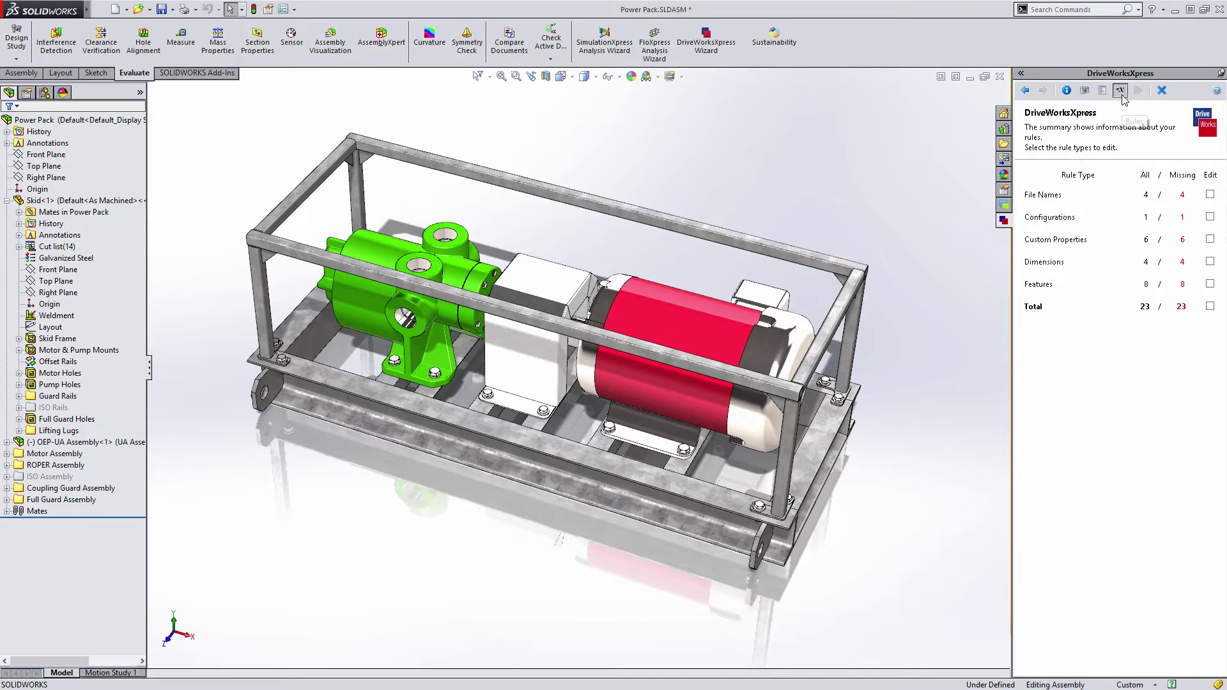
pyautogui.click(1210, 196)
pyautogui.click(1044, 91)
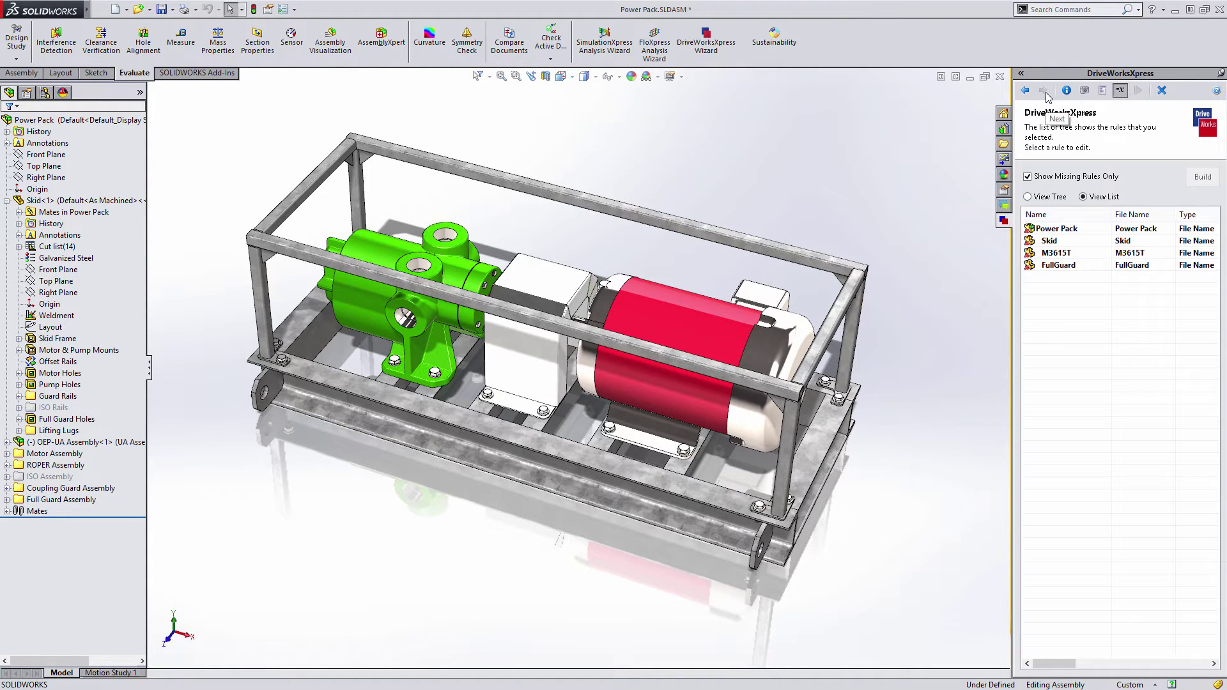
pyautogui.click(1068, 229)
pyautogui.keyDown('ctrl'); pyautogui.click(1066, 242); pyautogui.keyUp('ctrl')
pyautogui.keyDown('ctrl'); pyautogui.click(1065, 266); pyautogui.keyUp('ctrl')
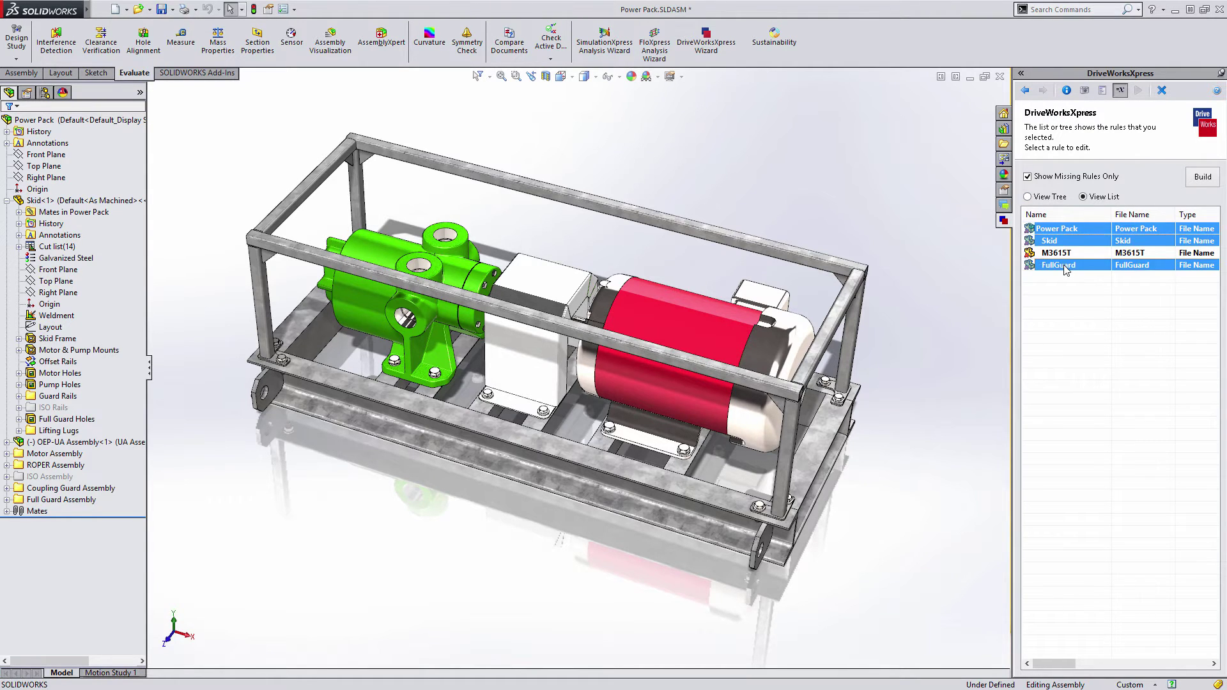
pyautogui.click(1200, 182)
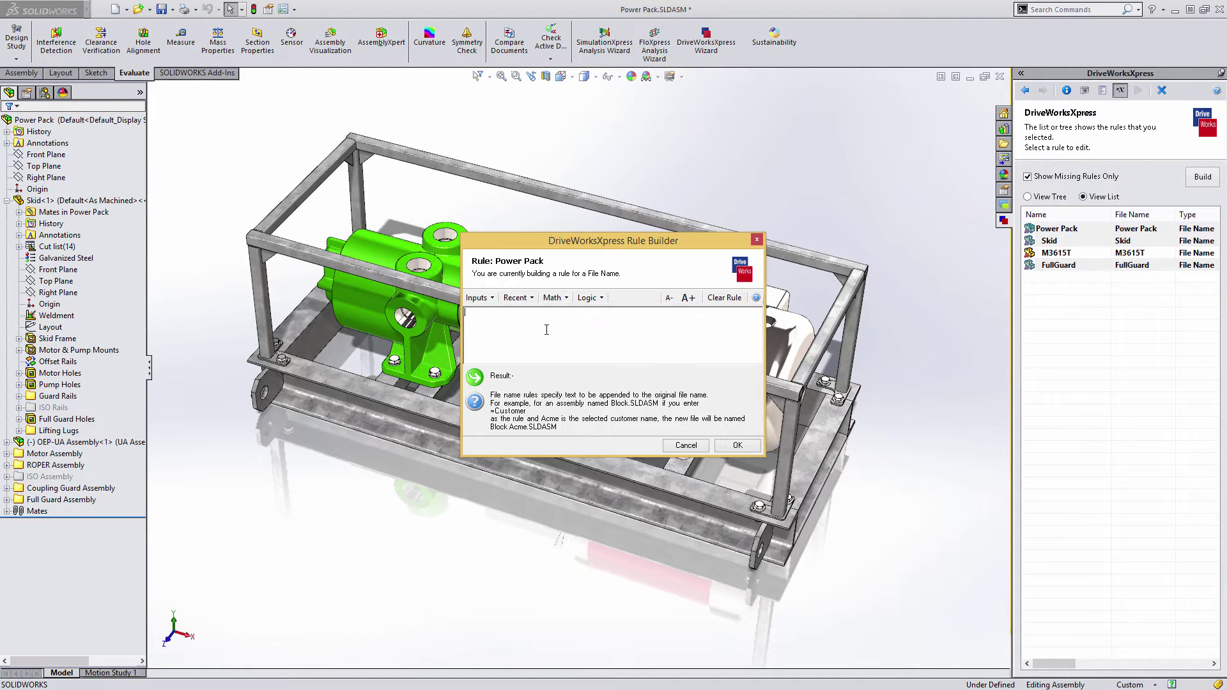
# - Write the file-name rule ="#" & OrderNumber & " " & CustomerName using the Inputs list
pyautogui.write('=')
pyautogui.click(491, 299)
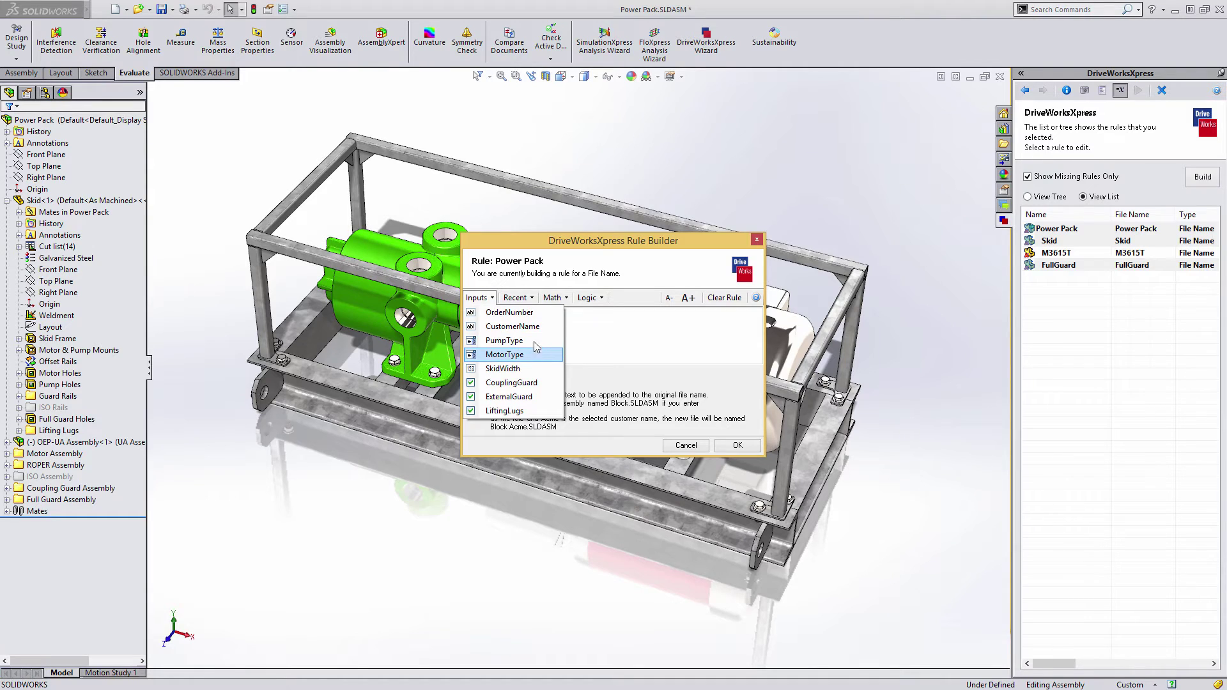
pyautogui.click(537, 316)
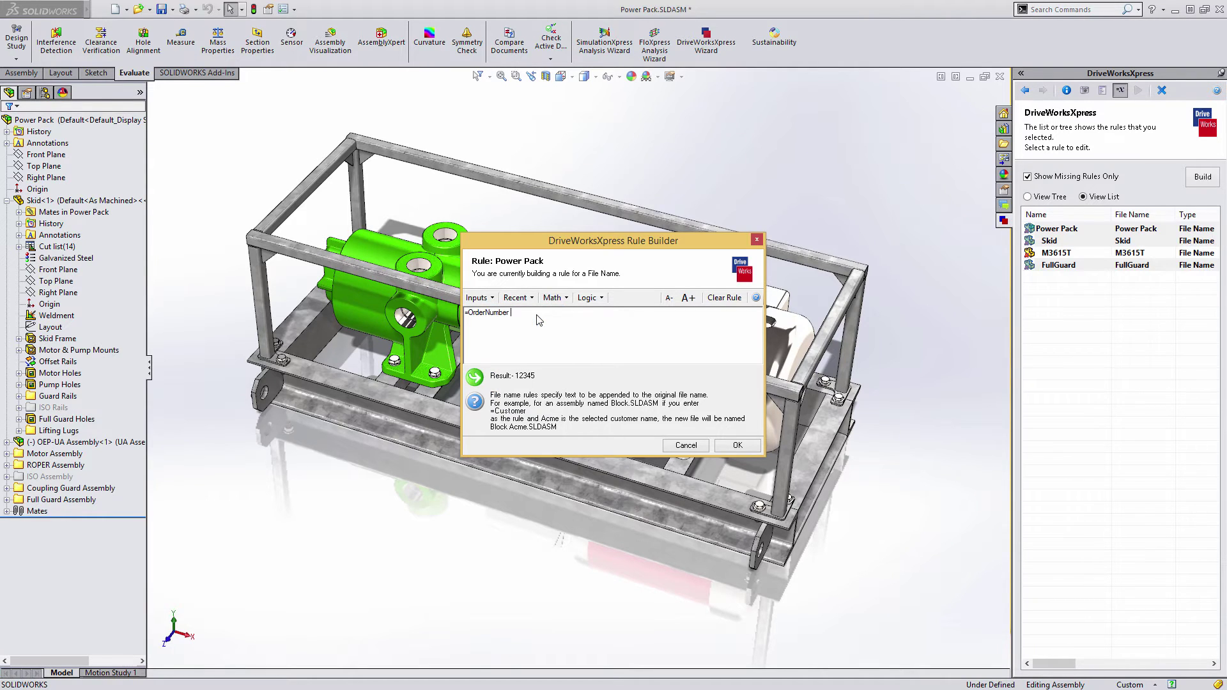
pyautogui.click(470, 312)
pyautogui.write('" "')
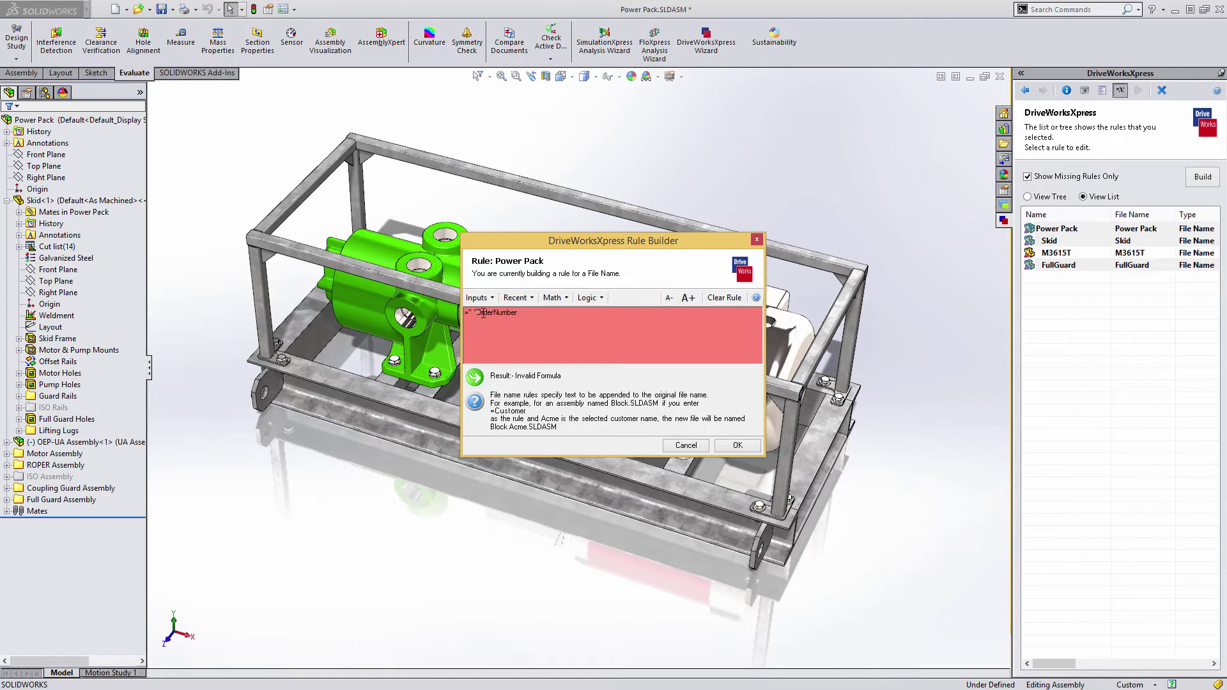
pyautogui.write(' & ')
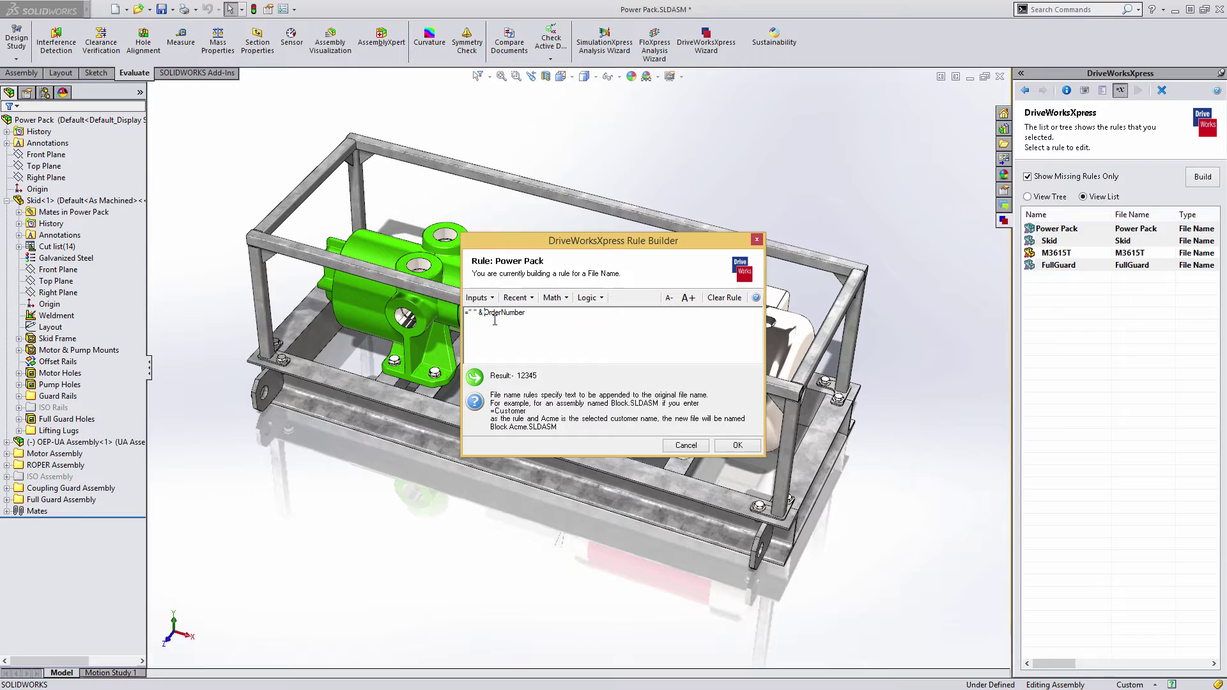
pyautogui.write('#')
pyautogui.click(535, 313)
pyautogui.write('&')
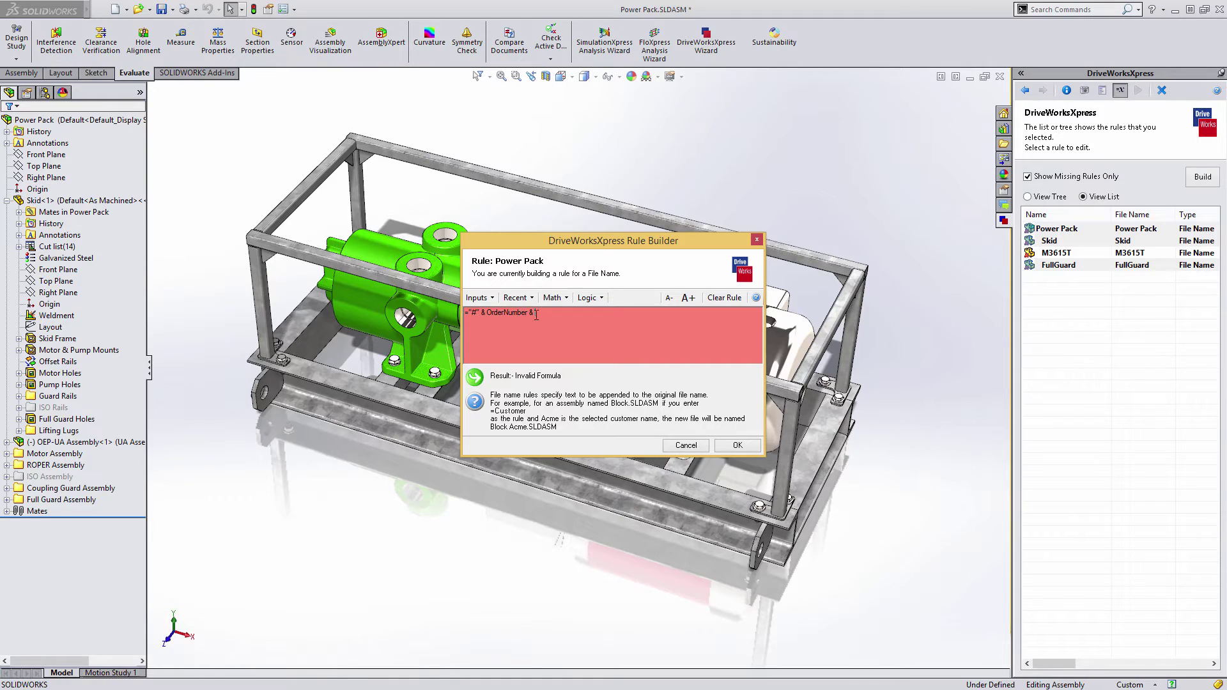
pyautogui.click(490, 298)
pyautogui.click(499, 327)
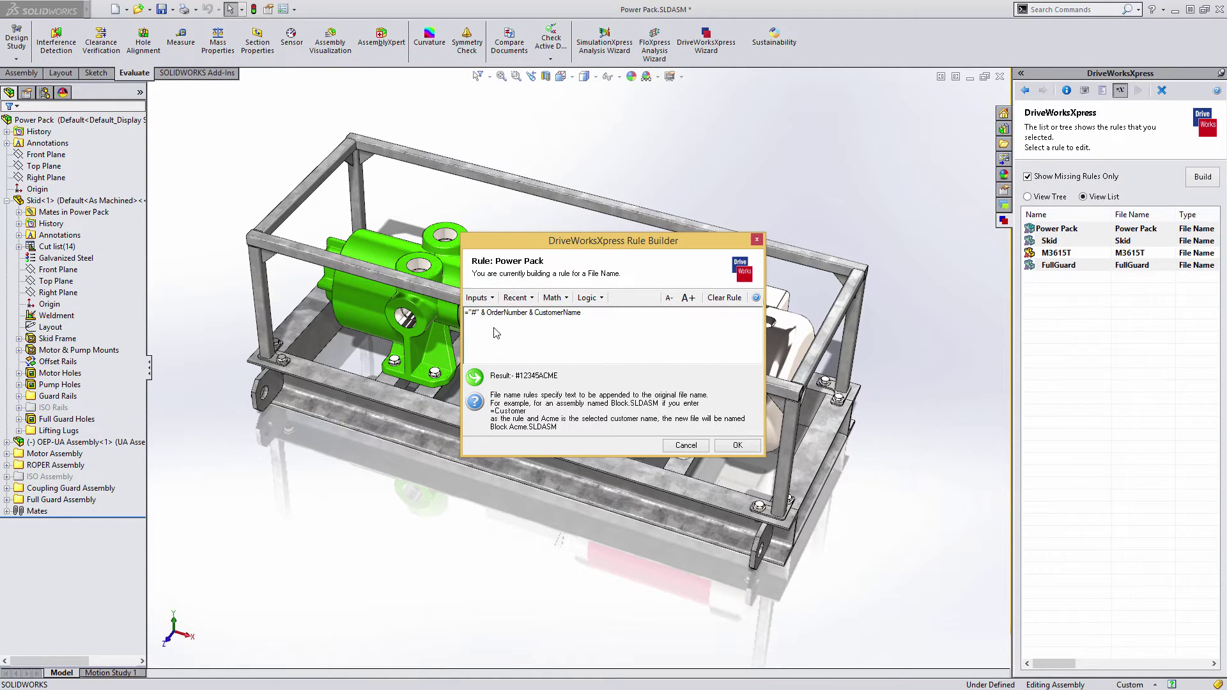
pyautogui.click(535, 312)
pyautogui.write('" " &')
# - Save the shared file-name rule and give M3615T a blank ="" file-name rule
pyautogui.click(731, 445)
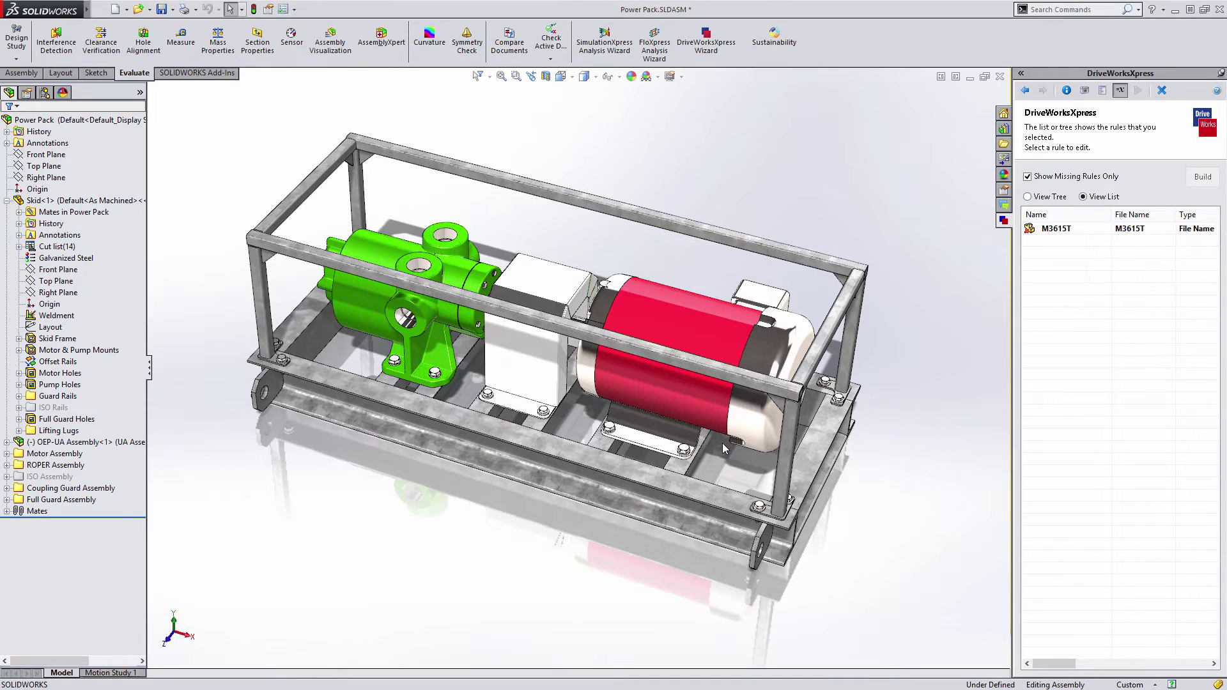
pyautogui.click(1054, 233)
pyautogui.click(1195, 179)
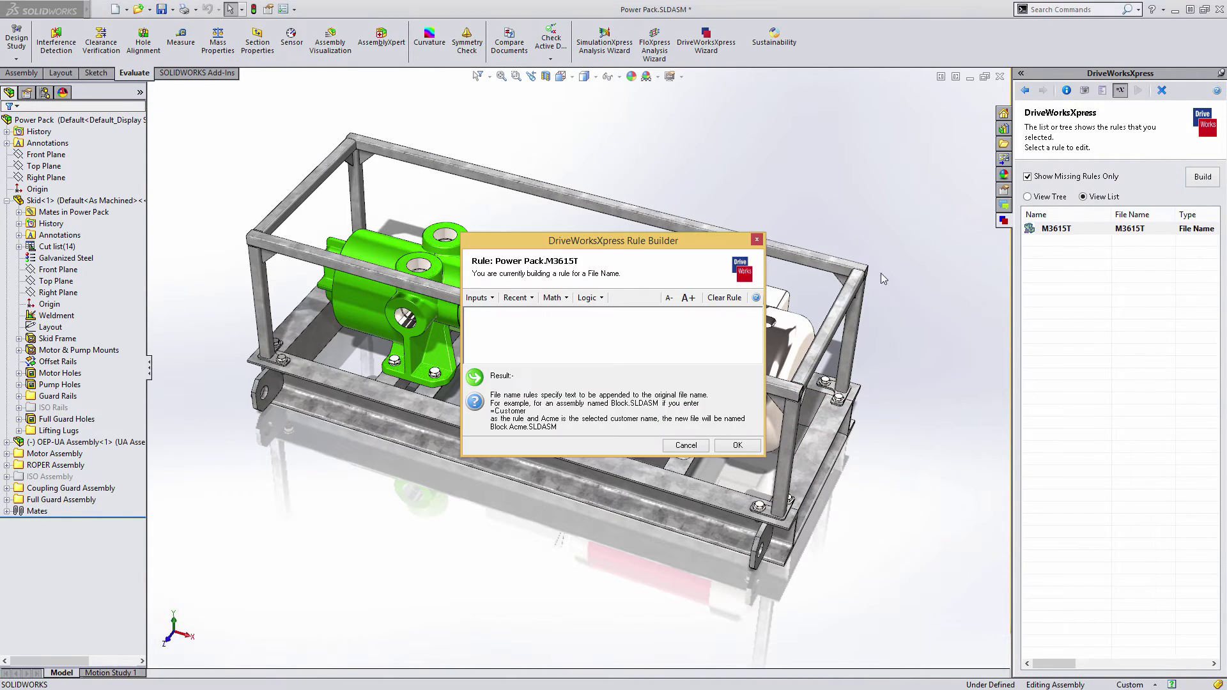
pyautogui.write('=""')
pyautogui.click(736, 445)
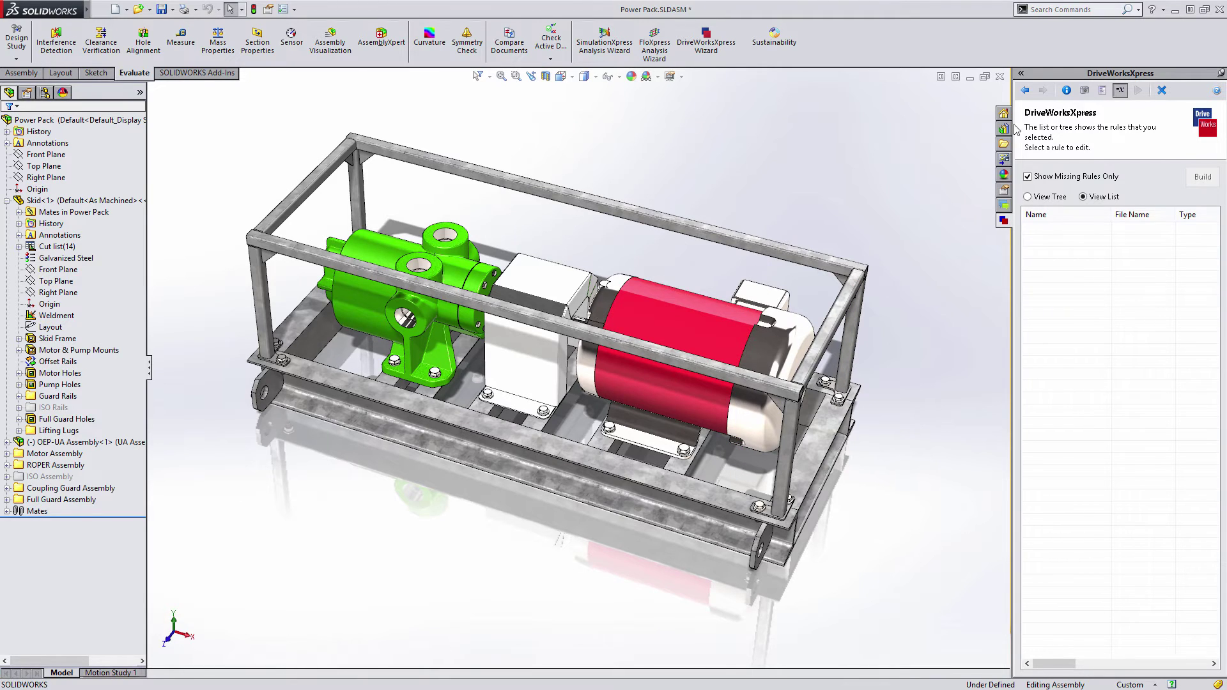
pyautogui.click(1025, 91)
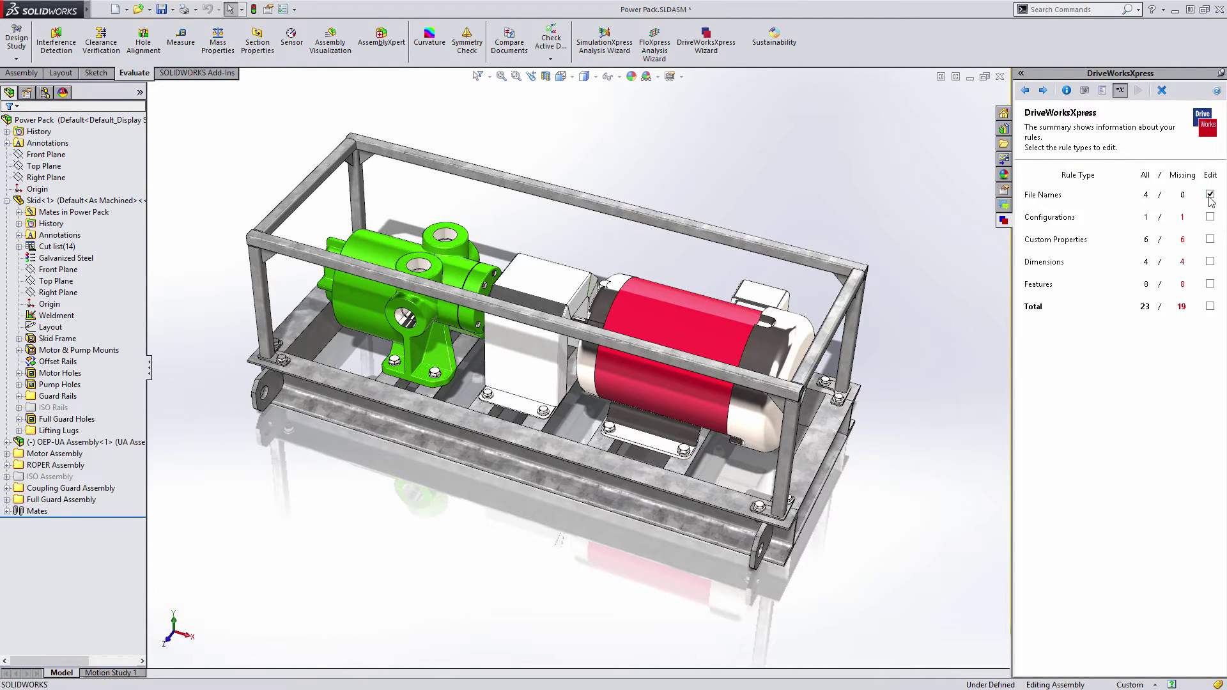
# - Set the M3615T configuration rule to equal the MotorType input
pyautogui.click(1209, 217)
pyautogui.click(1044, 91)
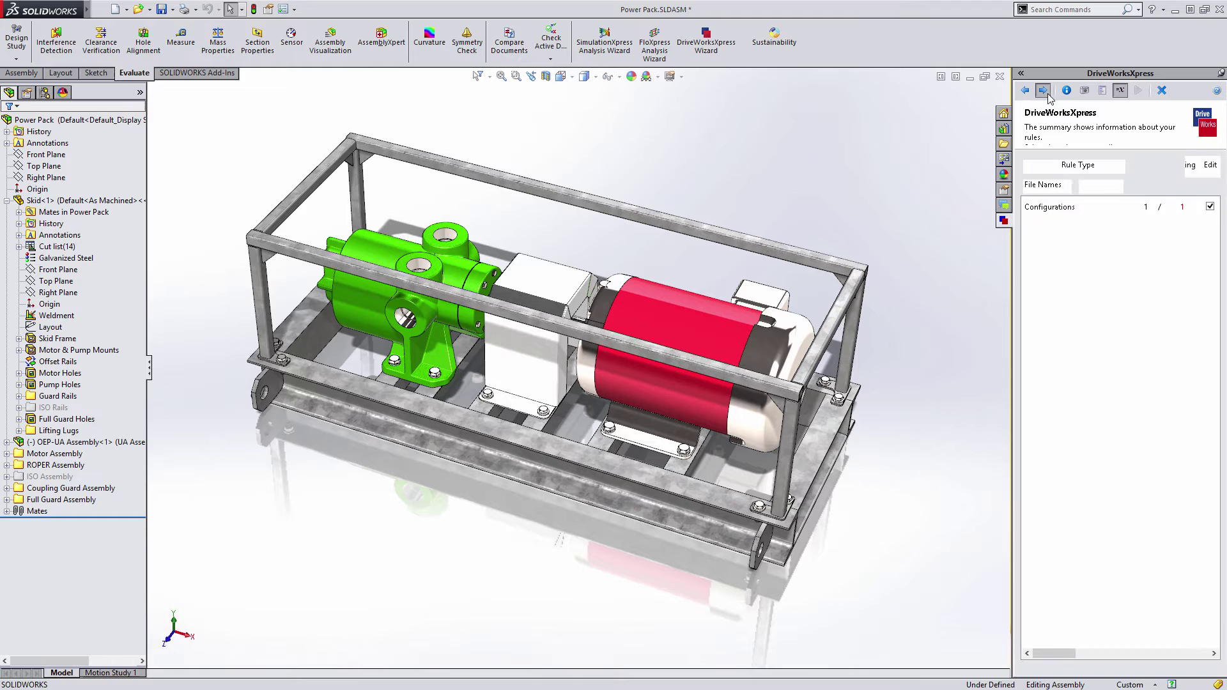
pyautogui.click(1079, 229)
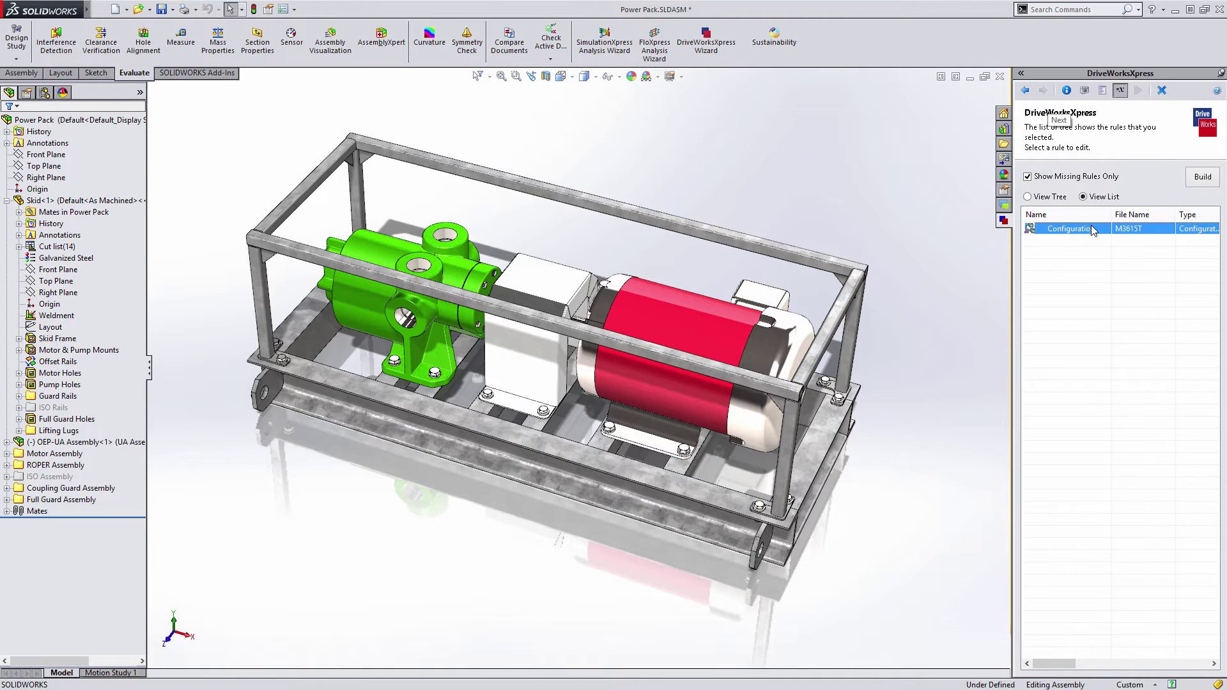
pyautogui.doubleClick(1093, 230)
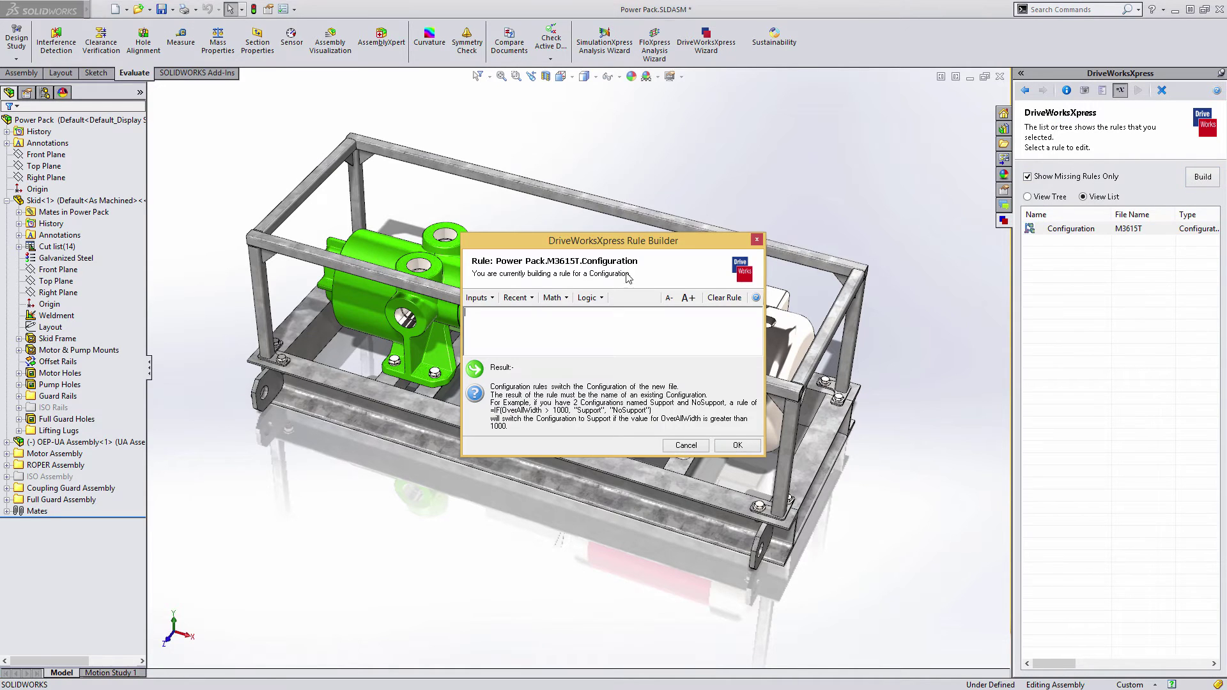
pyautogui.click(478, 298)
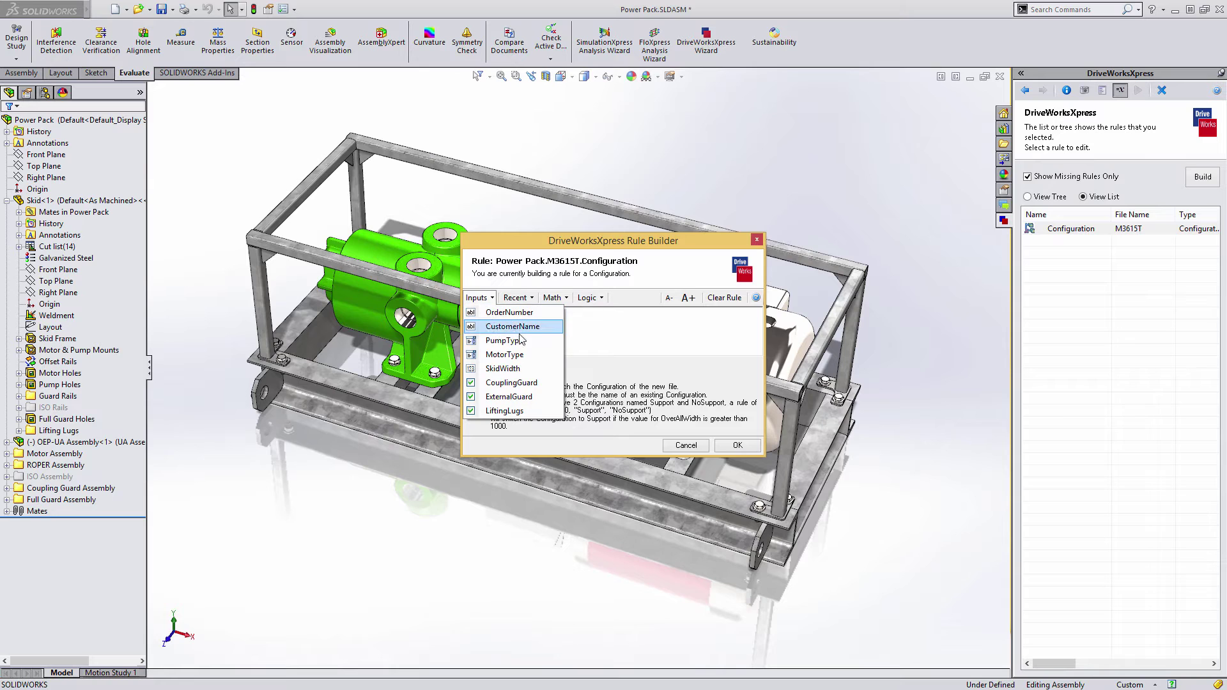
pyautogui.click(533, 355)
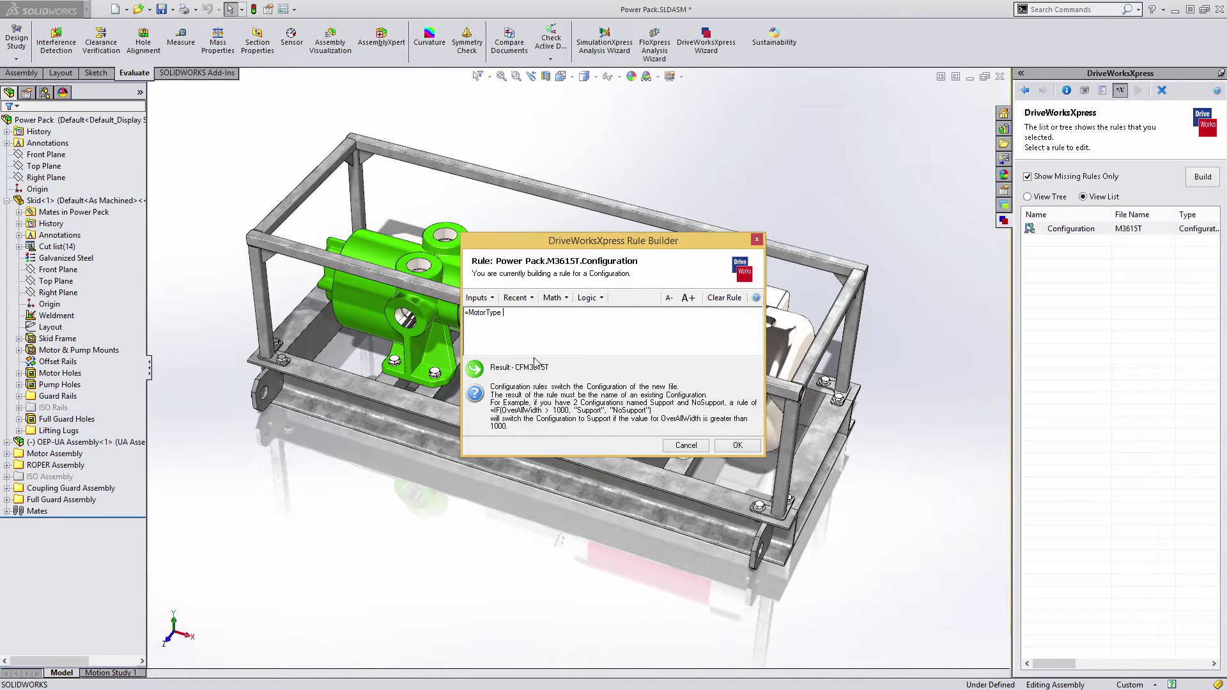
pyautogui.click(737, 445)
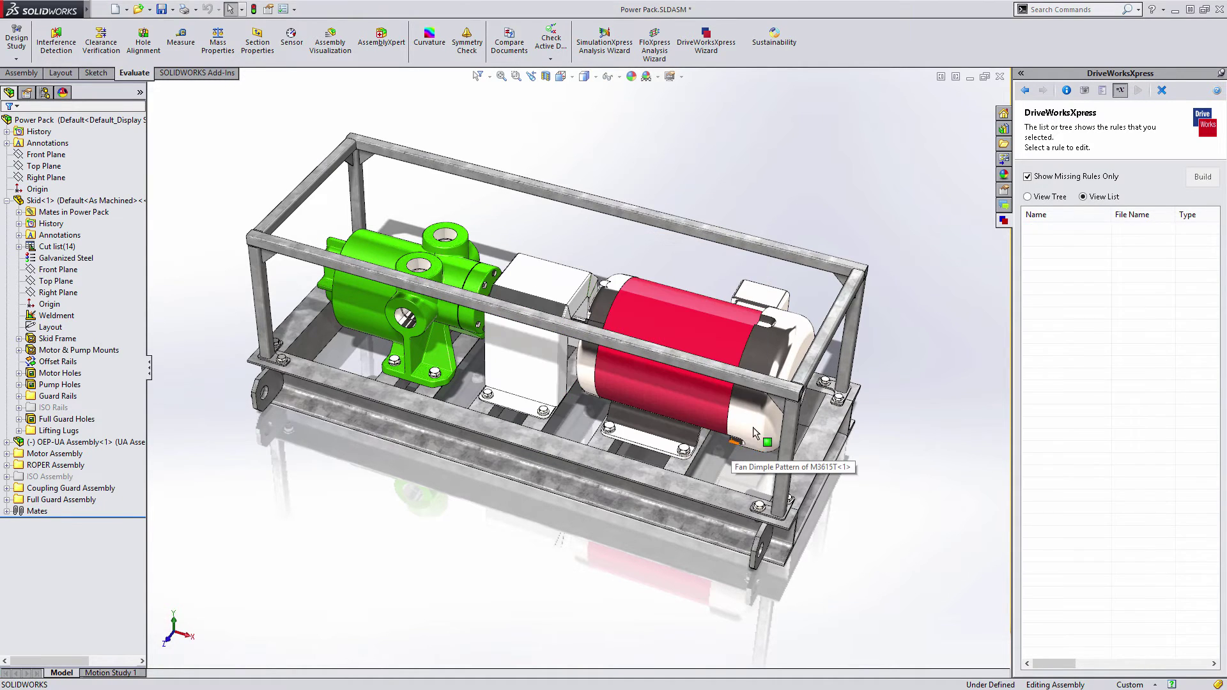
pyautogui.click(1025, 90)
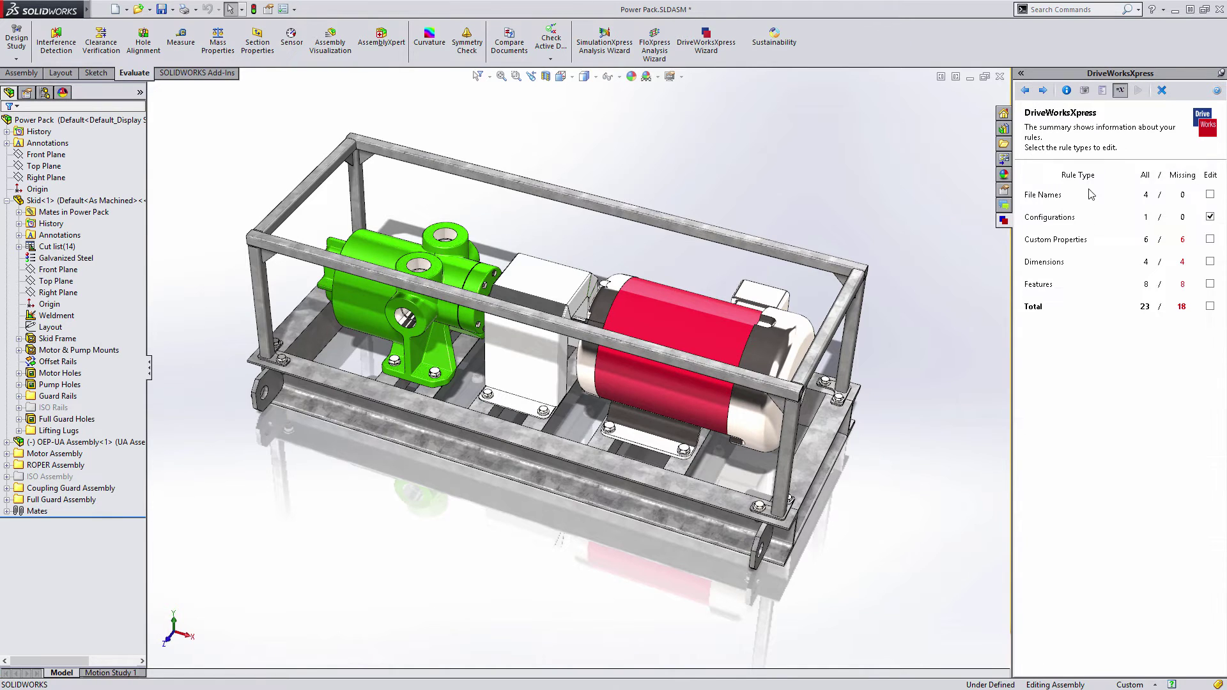
# - Build one rule setting the Power Pack, Skid and FullGuard Customer properties to CustomerName
pyautogui.click(1210, 217)
pyautogui.click(1210, 239)
pyautogui.click(1043, 91)
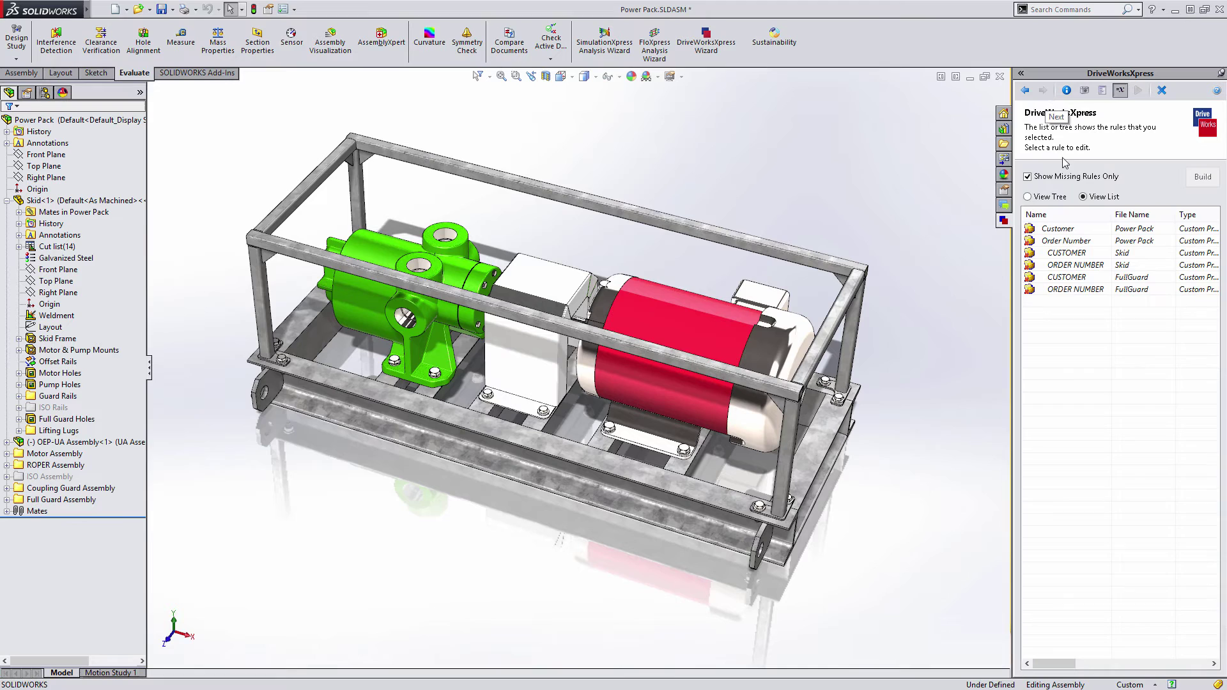
pyautogui.click(1066, 230)
pyautogui.keyDown('ctrl'); pyautogui.click(1074, 254); pyautogui.keyUp('ctrl')
pyautogui.keyDown('ctrl'); pyautogui.click(1072, 278); pyautogui.keyUp('ctrl')
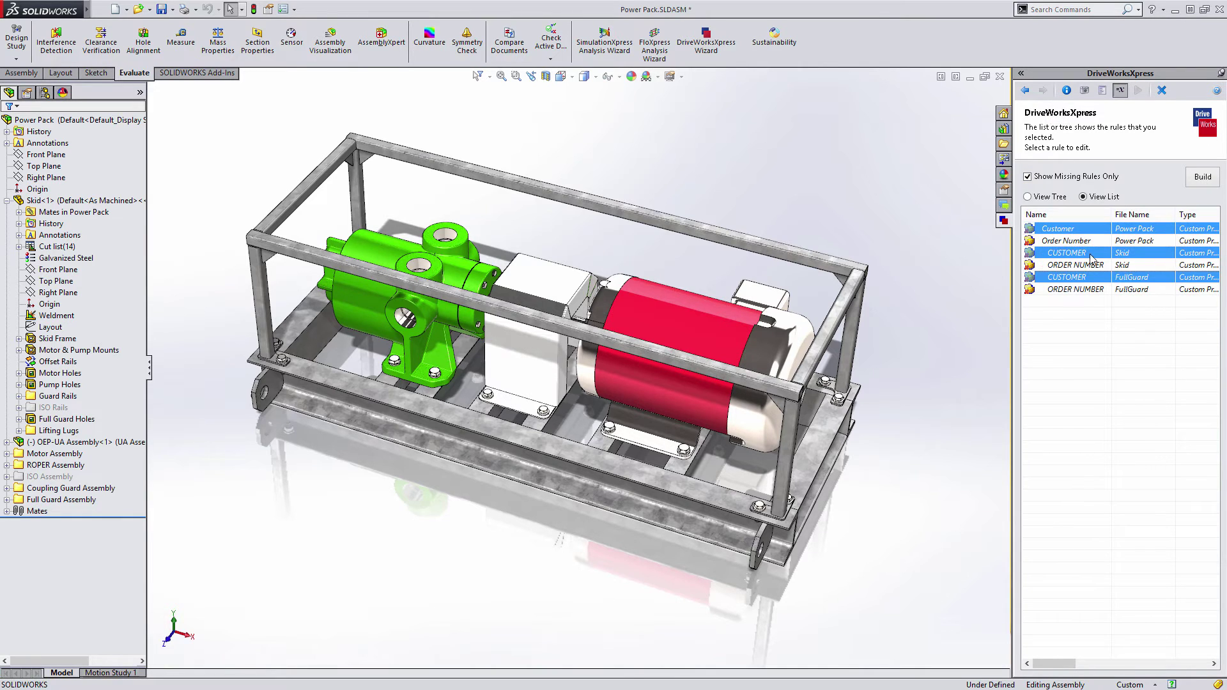
pyautogui.click(1192, 182)
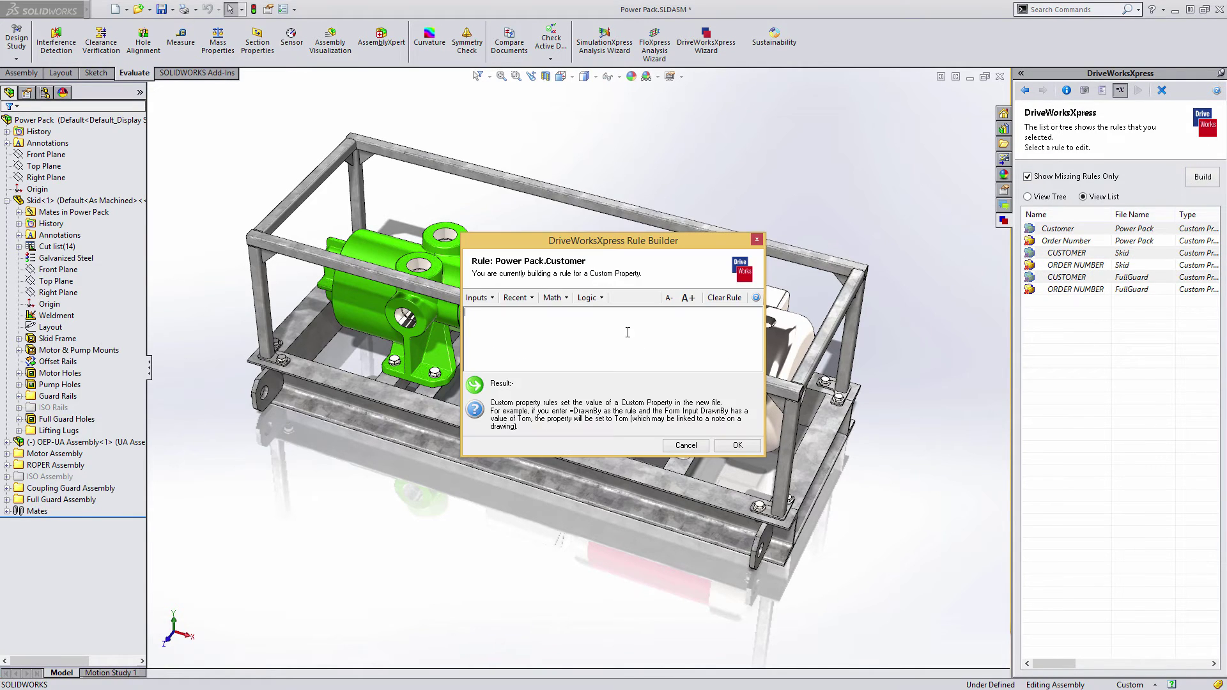
pyautogui.click(478, 298)
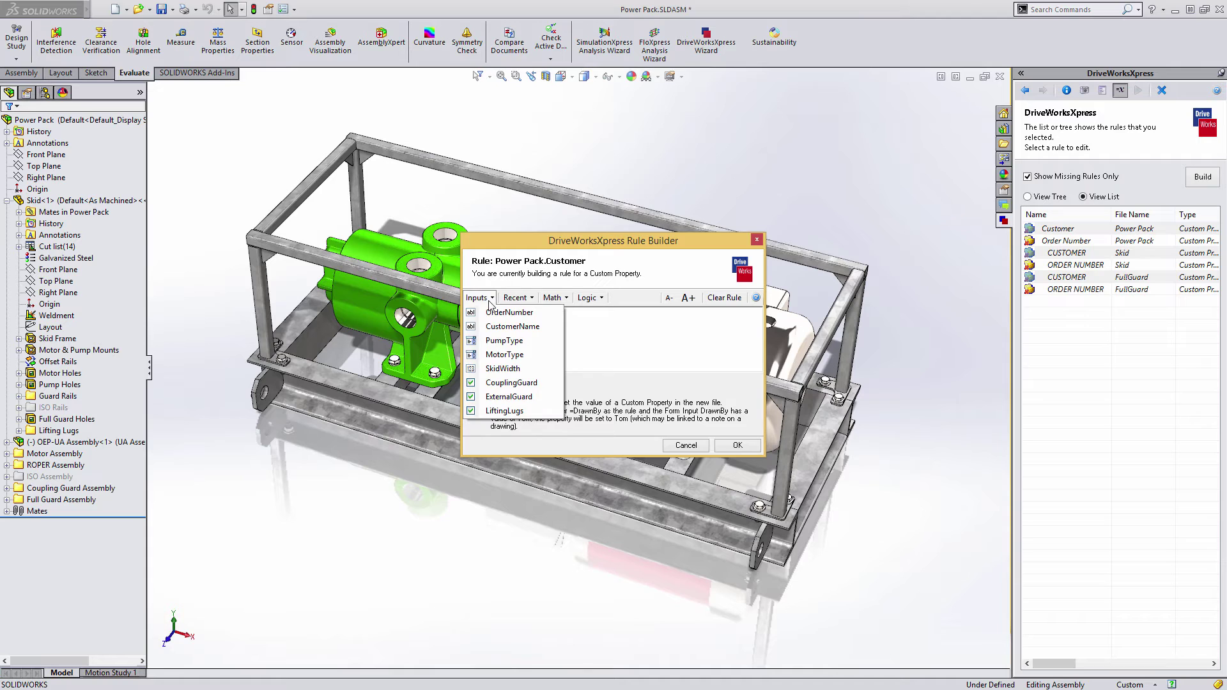
pyautogui.click(510, 326)
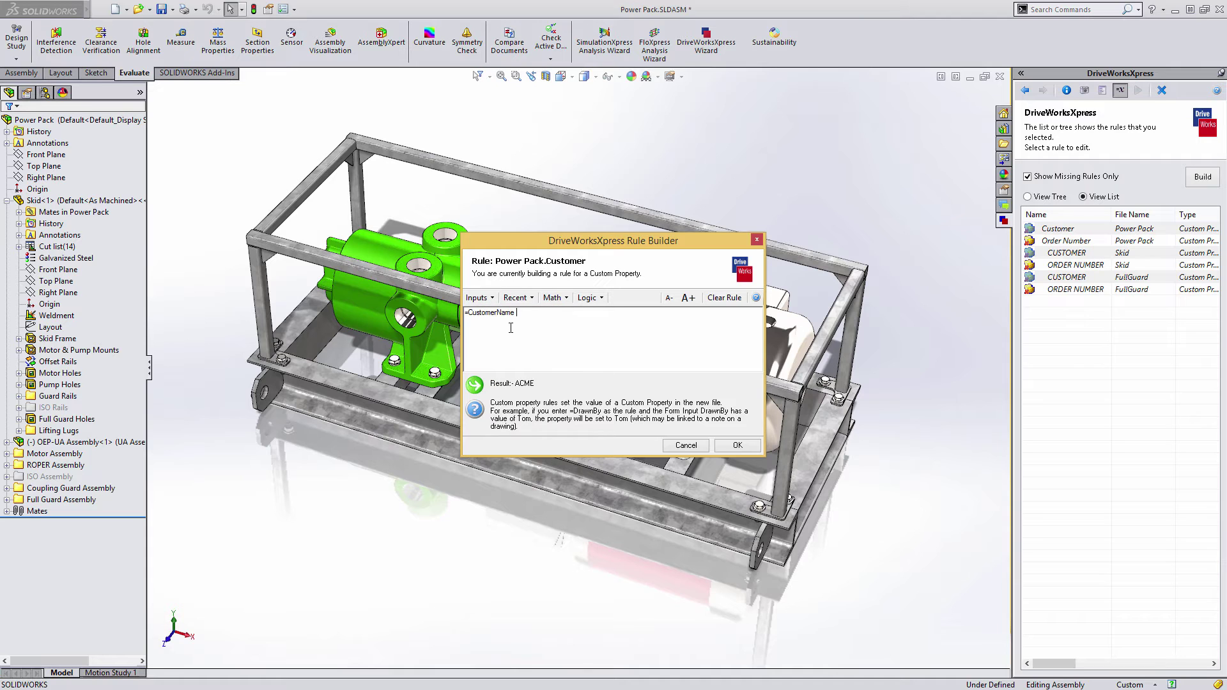
pyautogui.click(725, 446)
# - Switch to the missing dimension rules and start a rule for Skid's Length dimension
pyautogui.click(1025, 90)
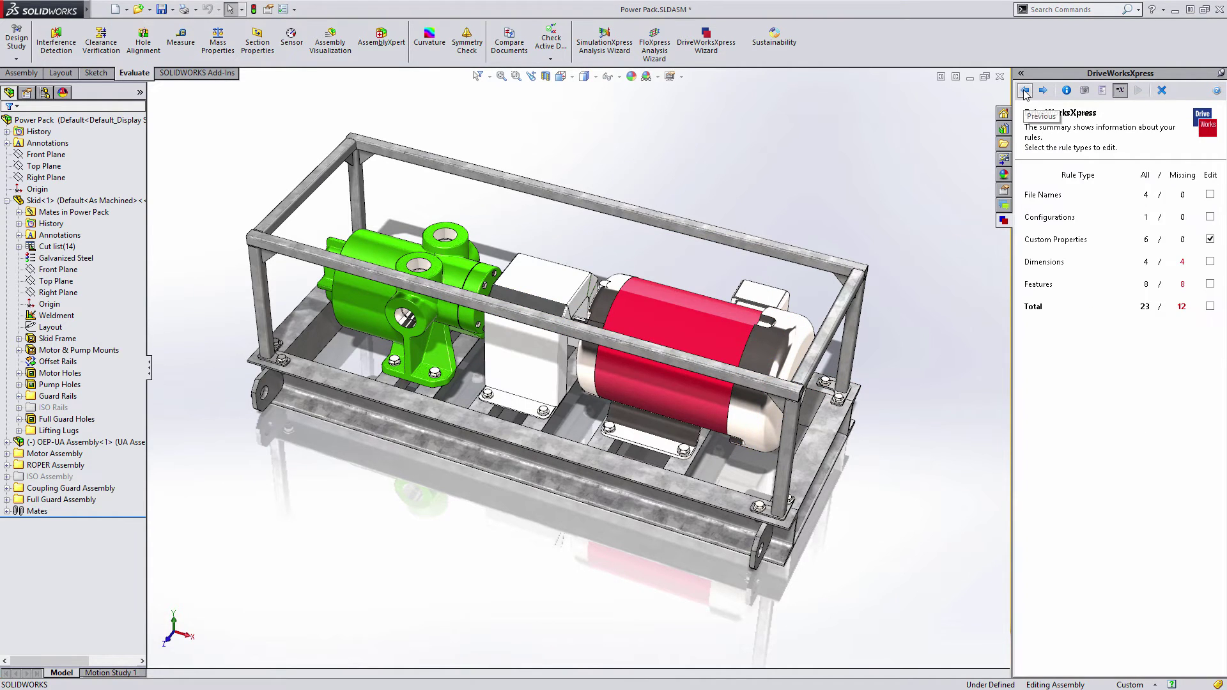
pyautogui.click(1209, 239)
pyautogui.click(1210, 261)
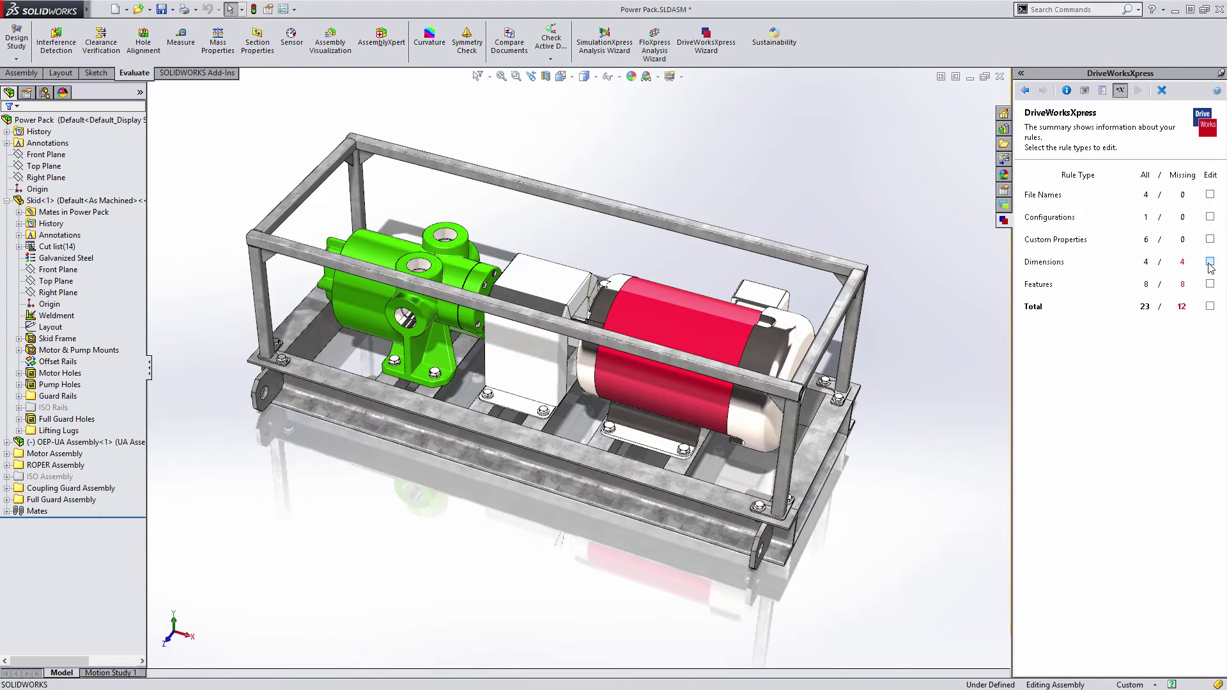
pyautogui.click(1043, 90)
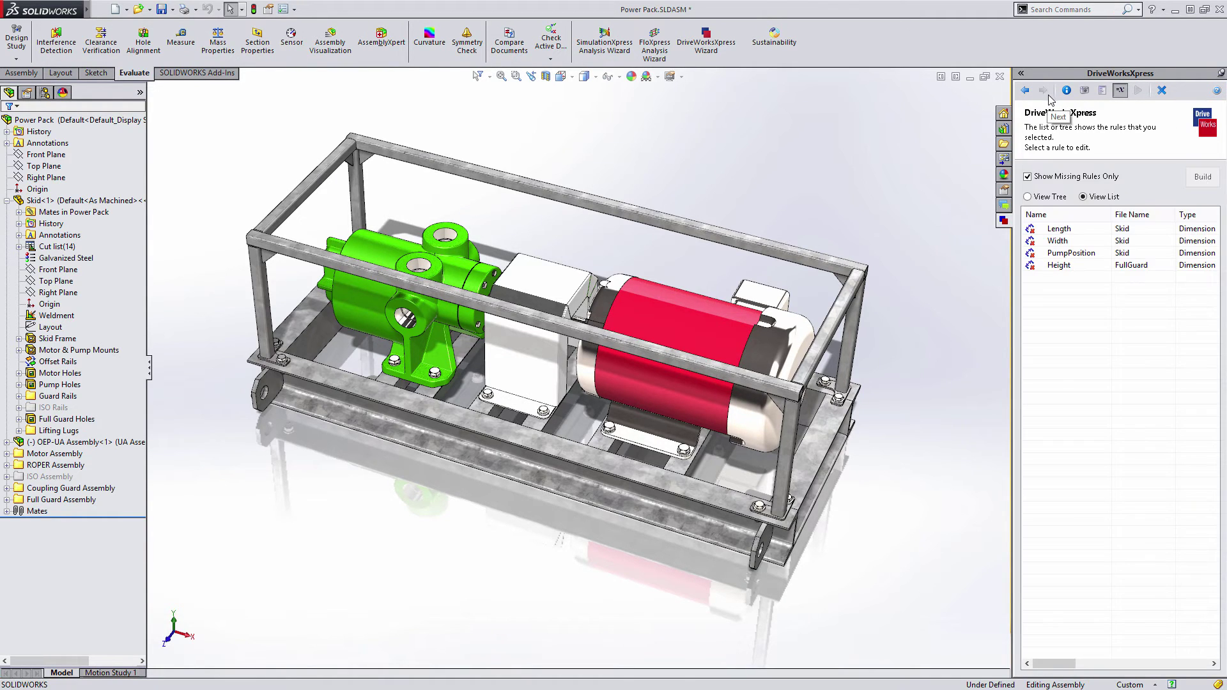
pyautogui.click(1067, 229)
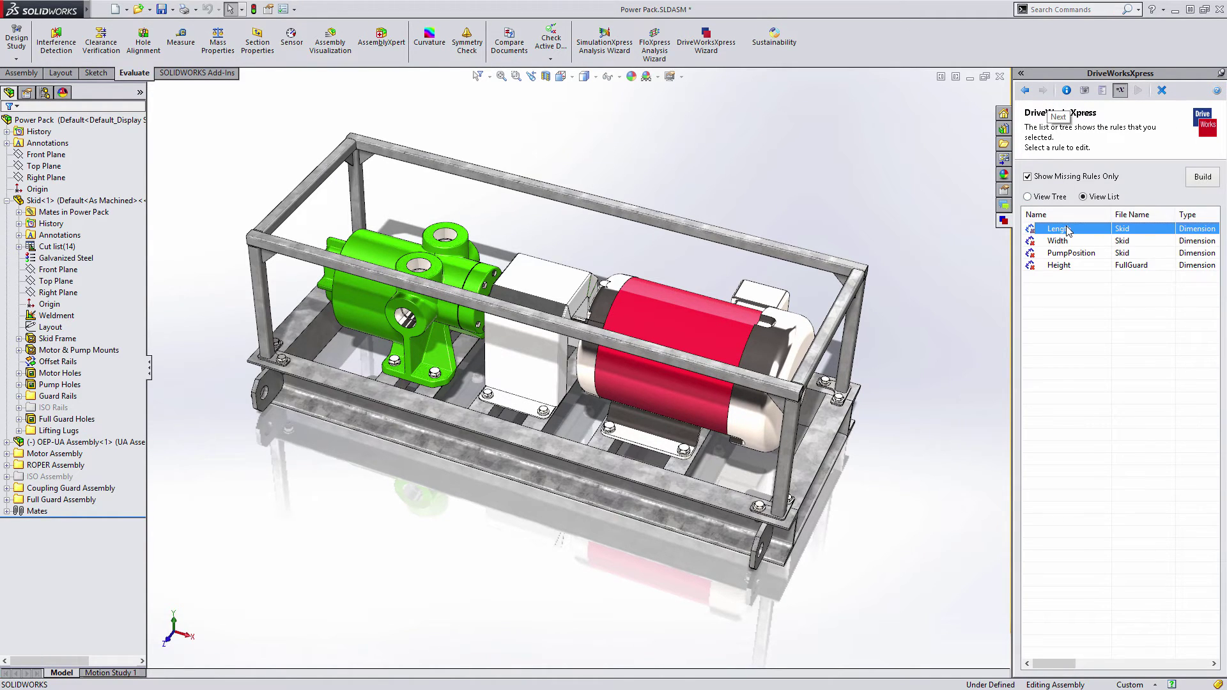
pyautogui.click(1194, 179)
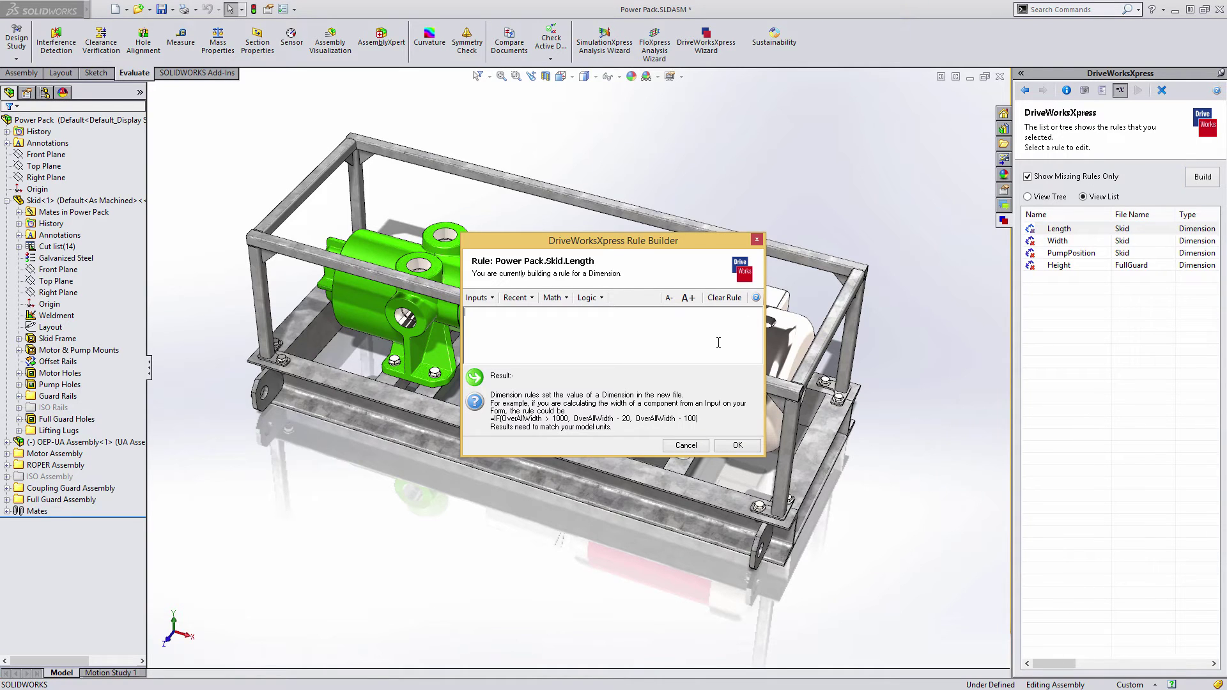
# - Enter IF(PumpType = "ISO", 950, 860) as the Length rule and accept it
pyautogui.click(588, 297)
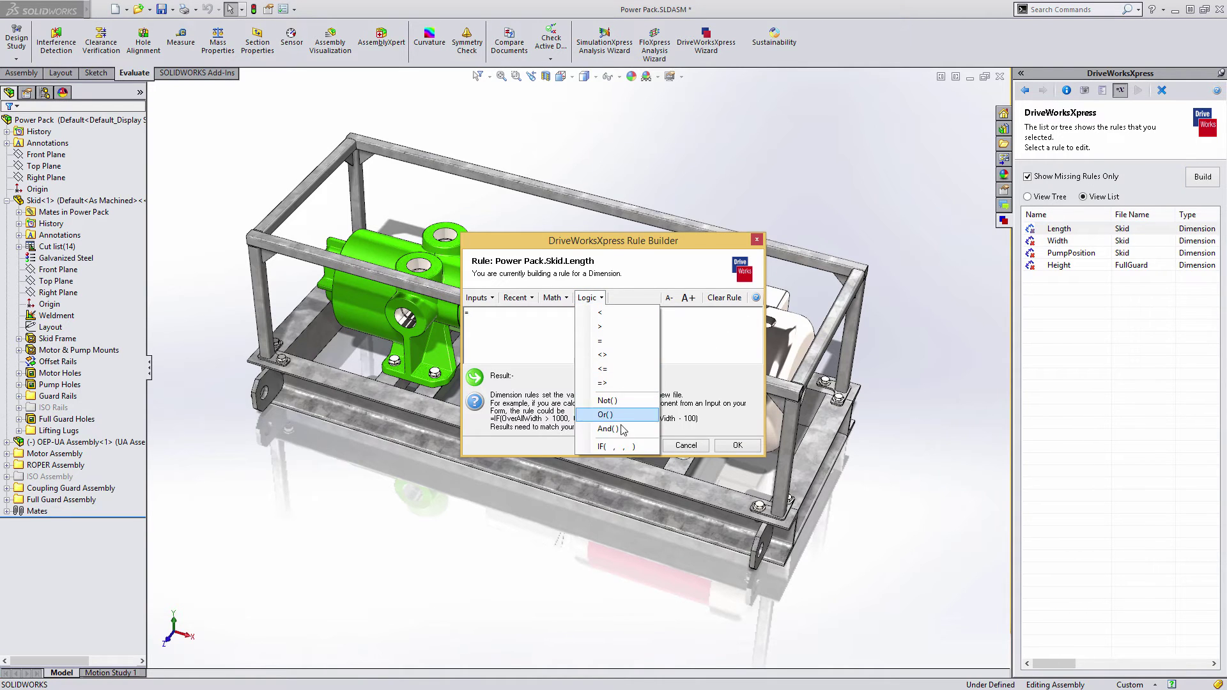
pyautogui.click(624, 447)
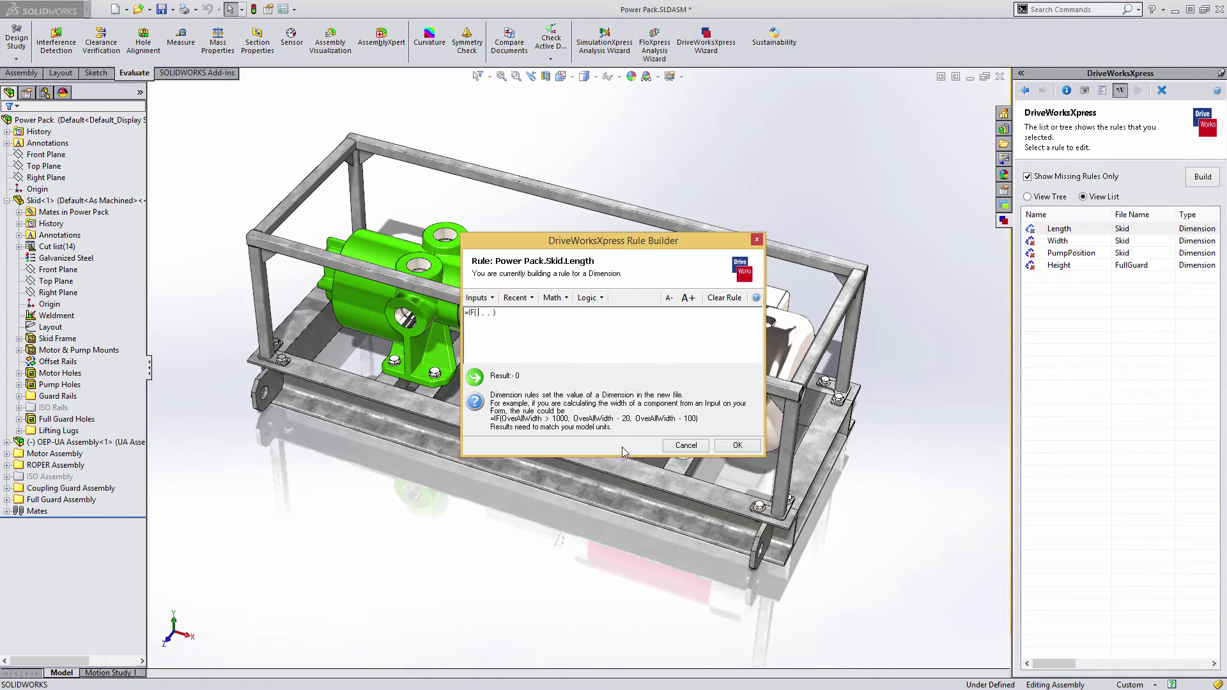
pyautogui.click(478, 298)
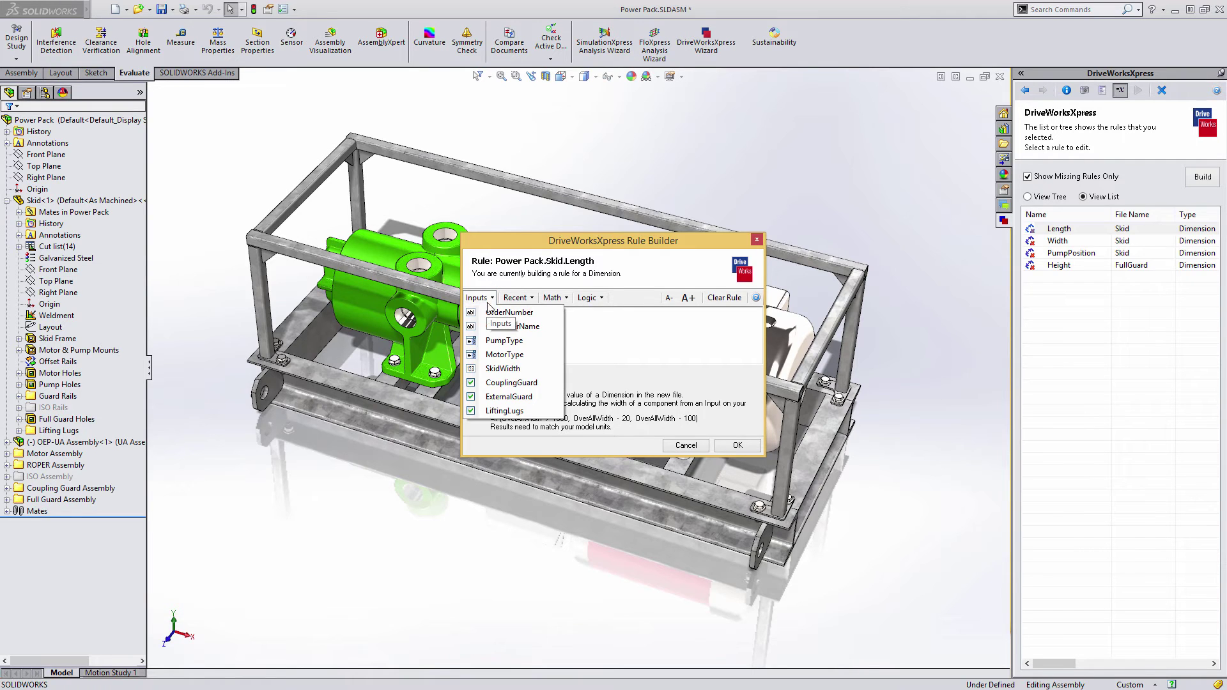
pyautogui.click(511, 341)
pyautogui.write('= "')
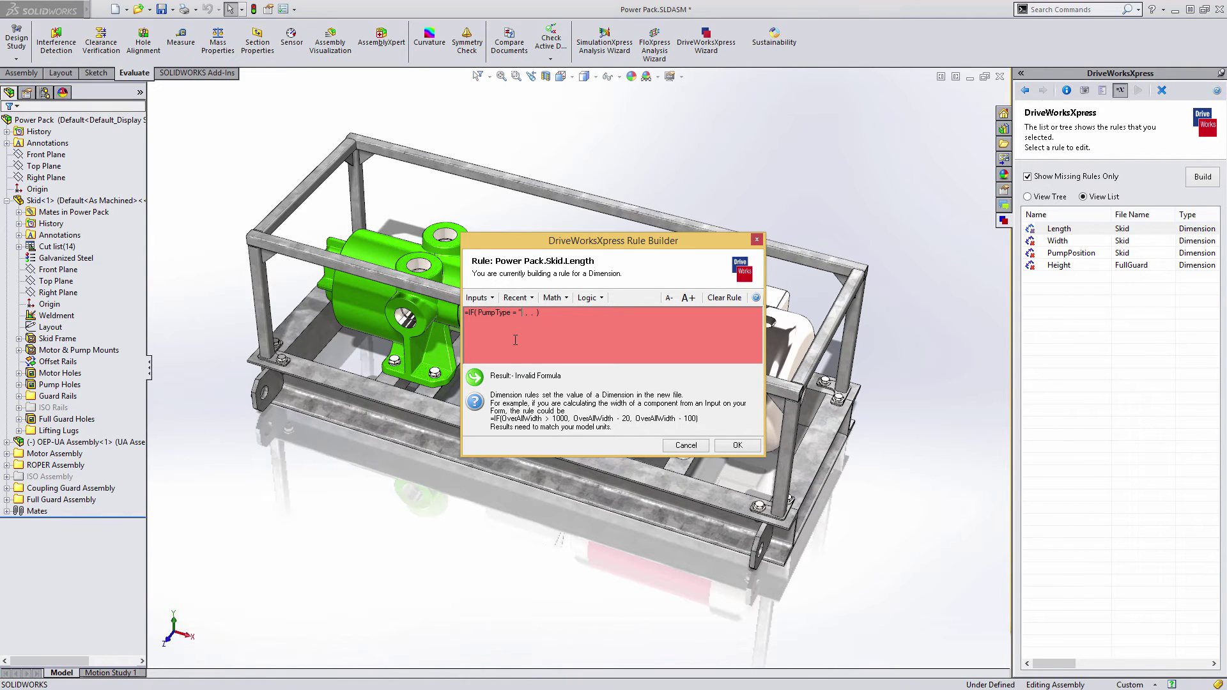
pyautogui.write('ISO" , 950')
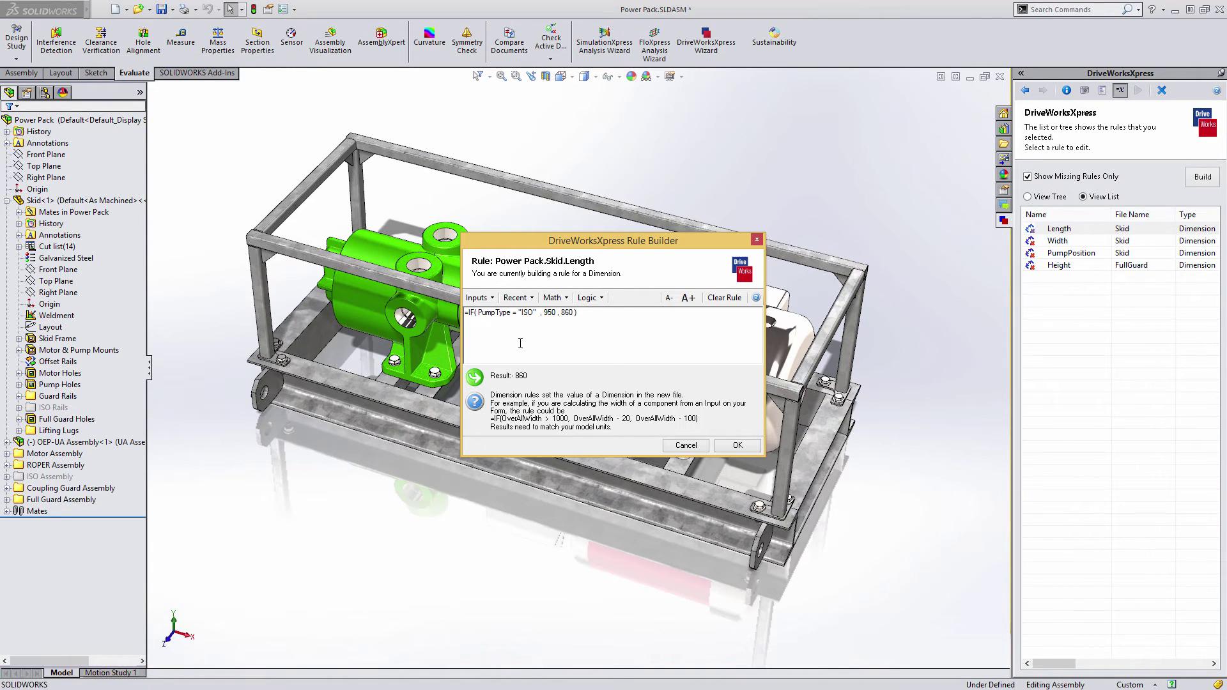
pyautogui.click(733, 446)
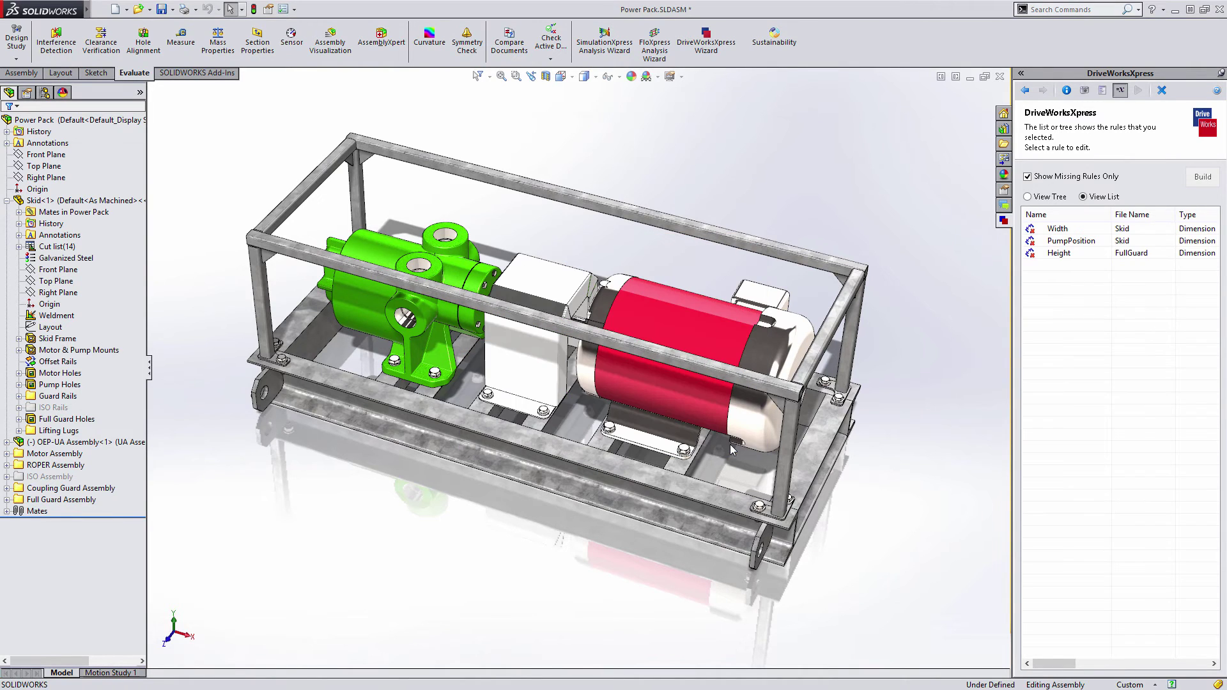
# - Switch to the missing feature rules and start a rule for the Coupling Guard Assembly
pyautogui.click(1028, 93)
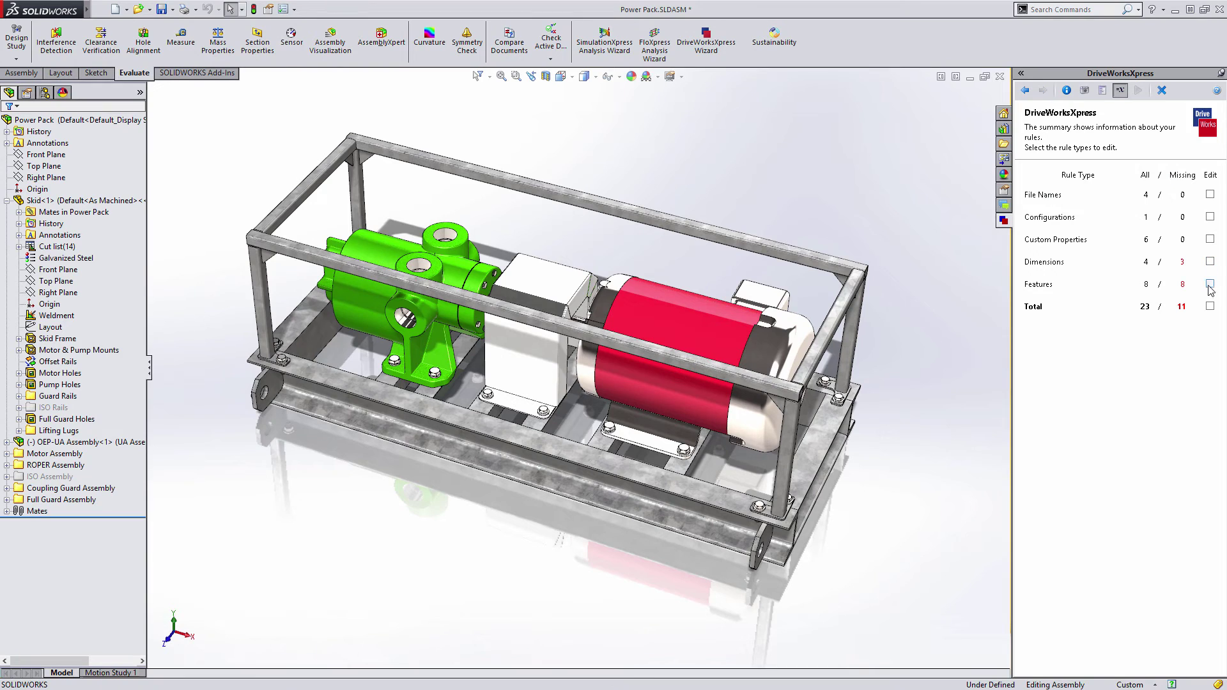
pyautogui.click(1210, 284)
pyautogui.click(1043, 90)
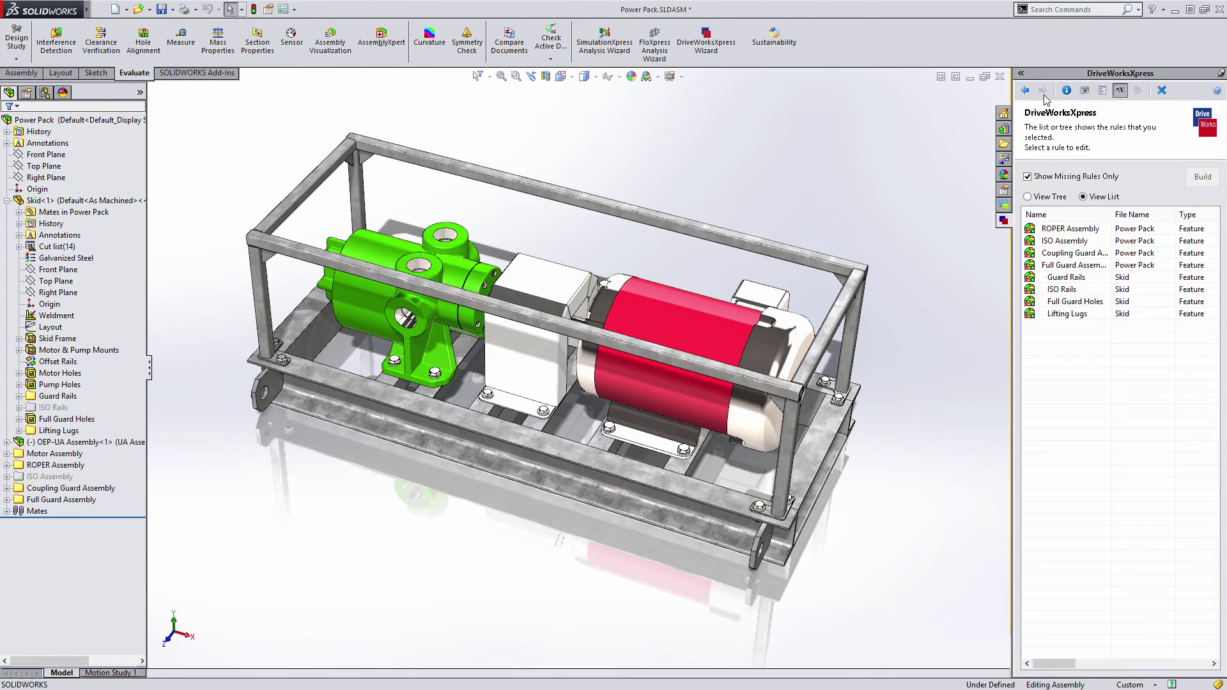
pyautogui.click(1085, 256)
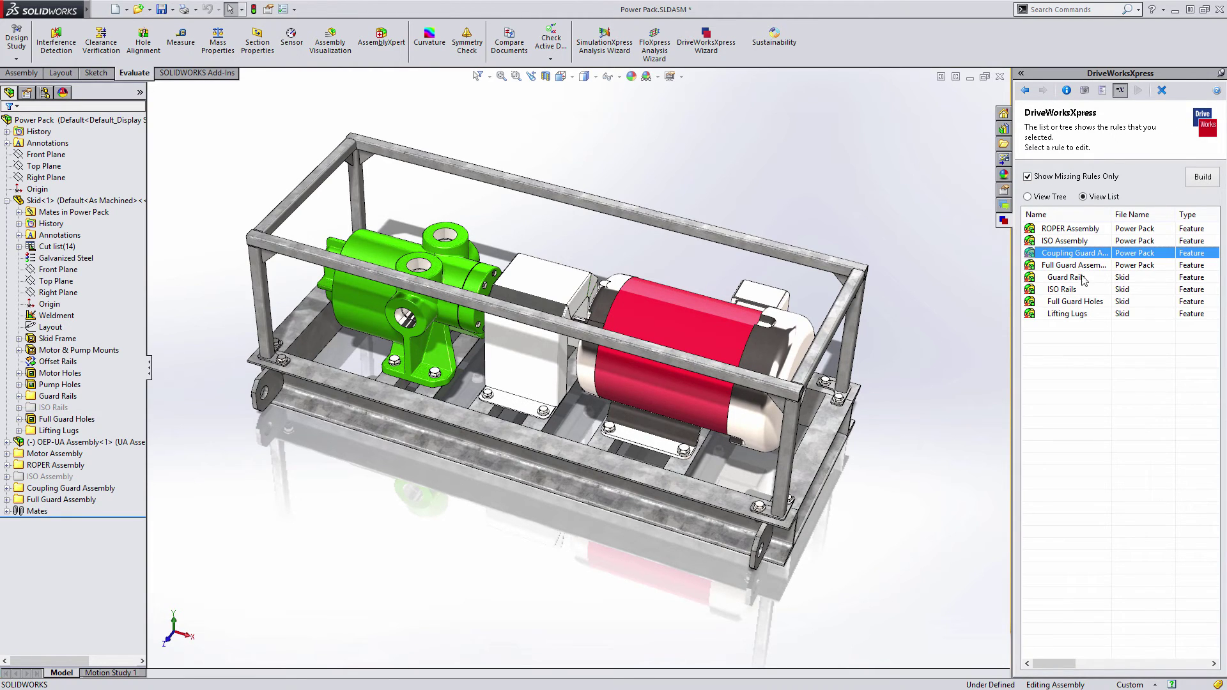
pyautogui.keyDown('ctrl'); pyautogui.click(1085, 278); pyautogui.keyUp('ctrl')
pyautogui.click(1192, 185)
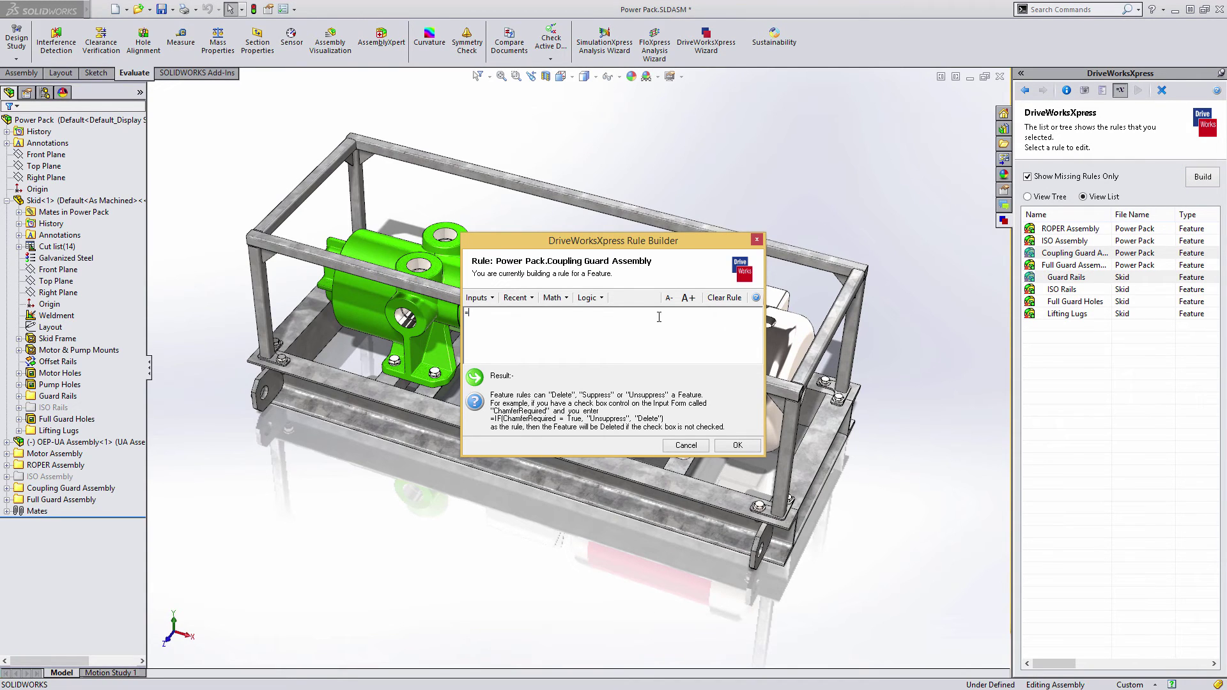
# - Set the Coupling Guard Assembly rule to IF(CouplingGuard = "True", "Unsuppress", "Suppress") and accept it
pyautogui.click(586, 297)
pyautogui.click(597, 449)
pyautogui.click(478, 297)
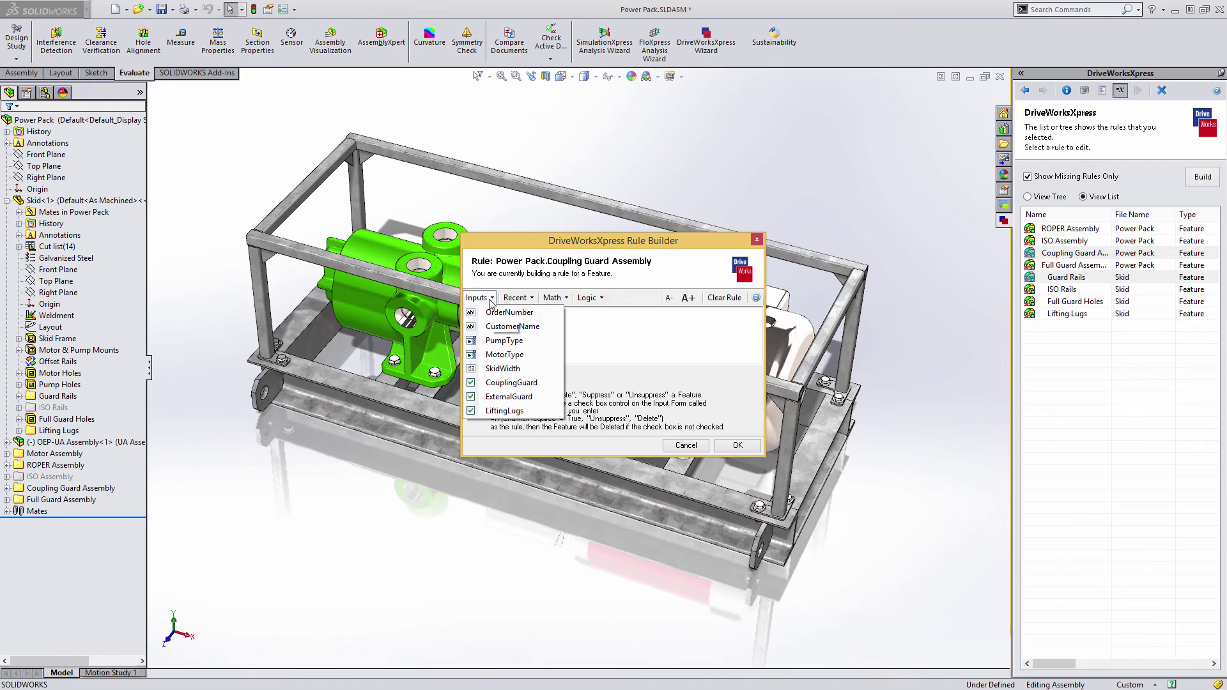
pyautogui.click(529, 382)
pyautogui.write('= "Tr')
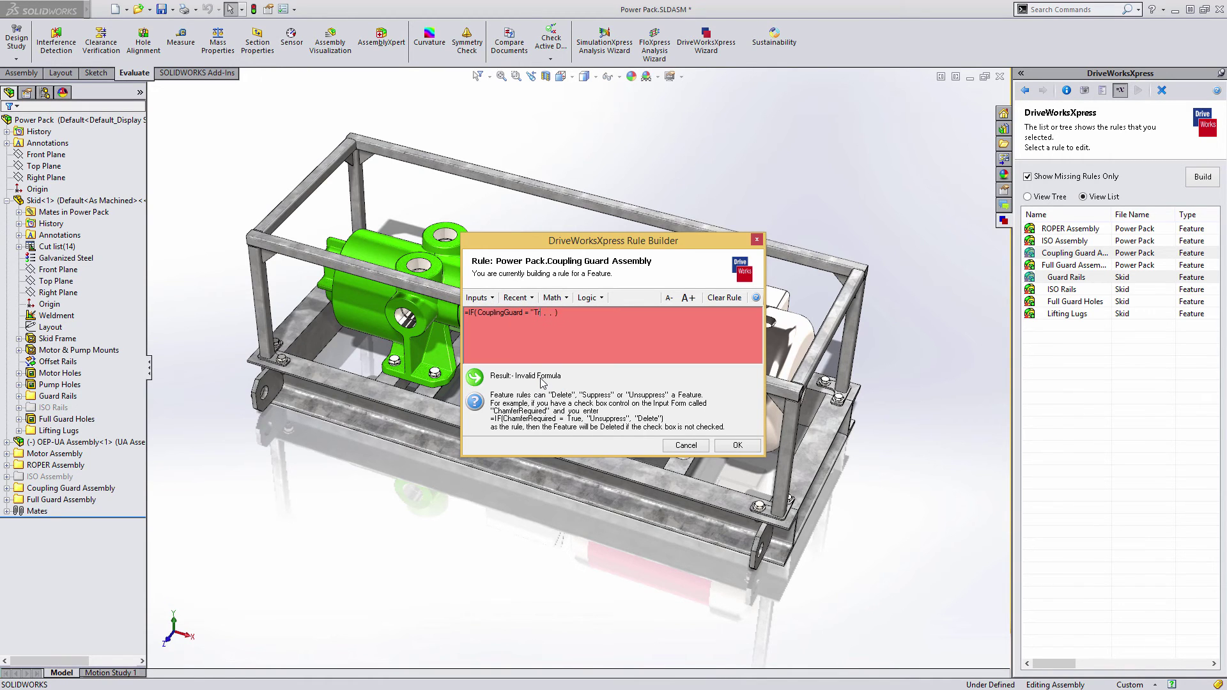
pyautogui.write('ue"')
pyautogui.press('Right')
pyautogui.press('Right')
pyautogui.write('"Unsuppress"')
pyautogui.press('Right')
pyautogui.press('Right')
pyautogui.press('Right')
pyautogui.write('"Suppress"')
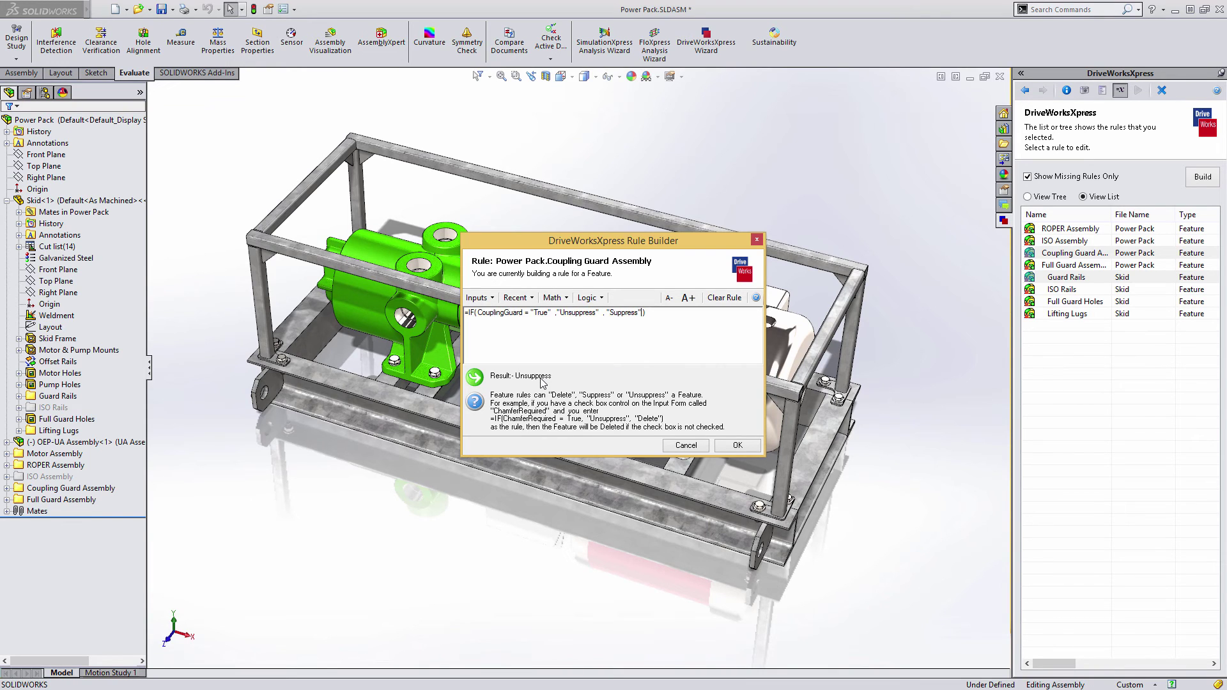
pyautogui.click(738, 447)
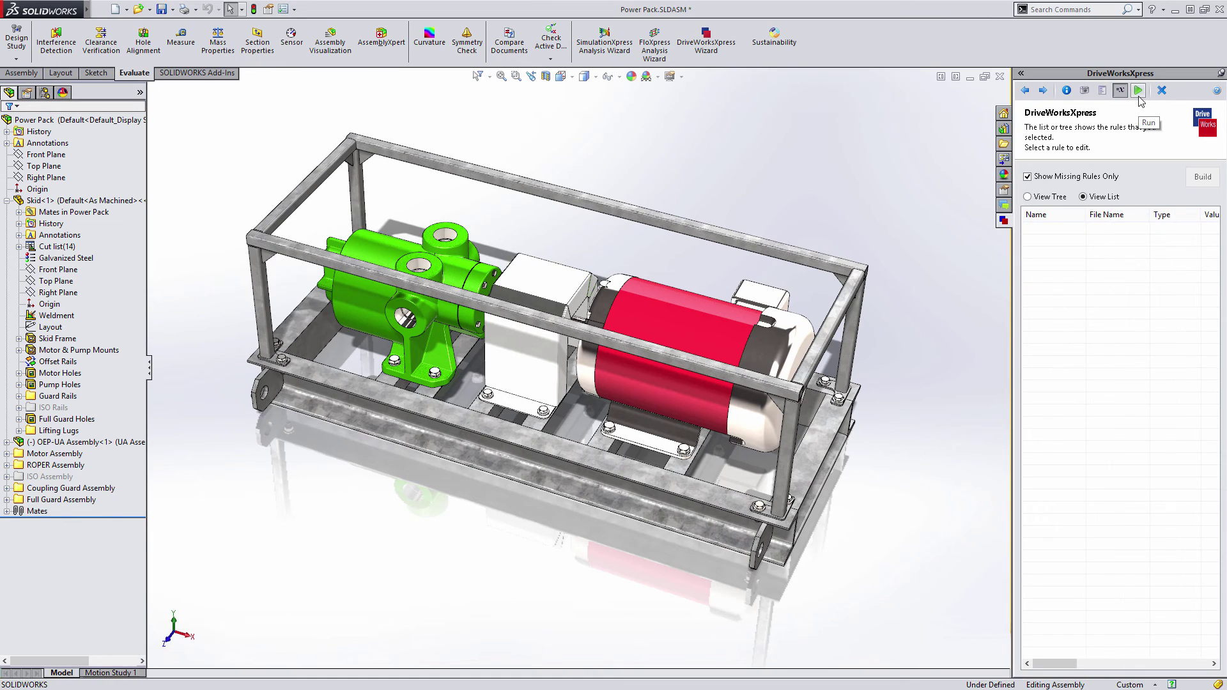
# - Run the Power Pack input form and enter a test order number
pyautogui.click(1139, 97)
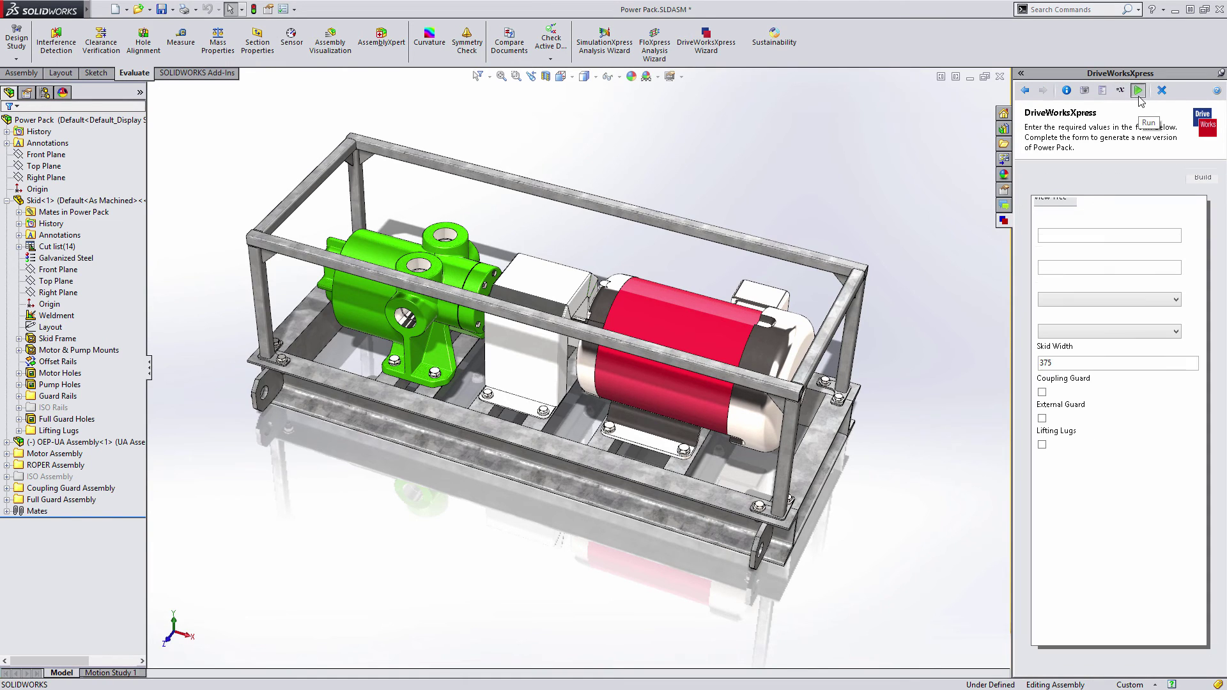
pyautogui.click(1097, 237)
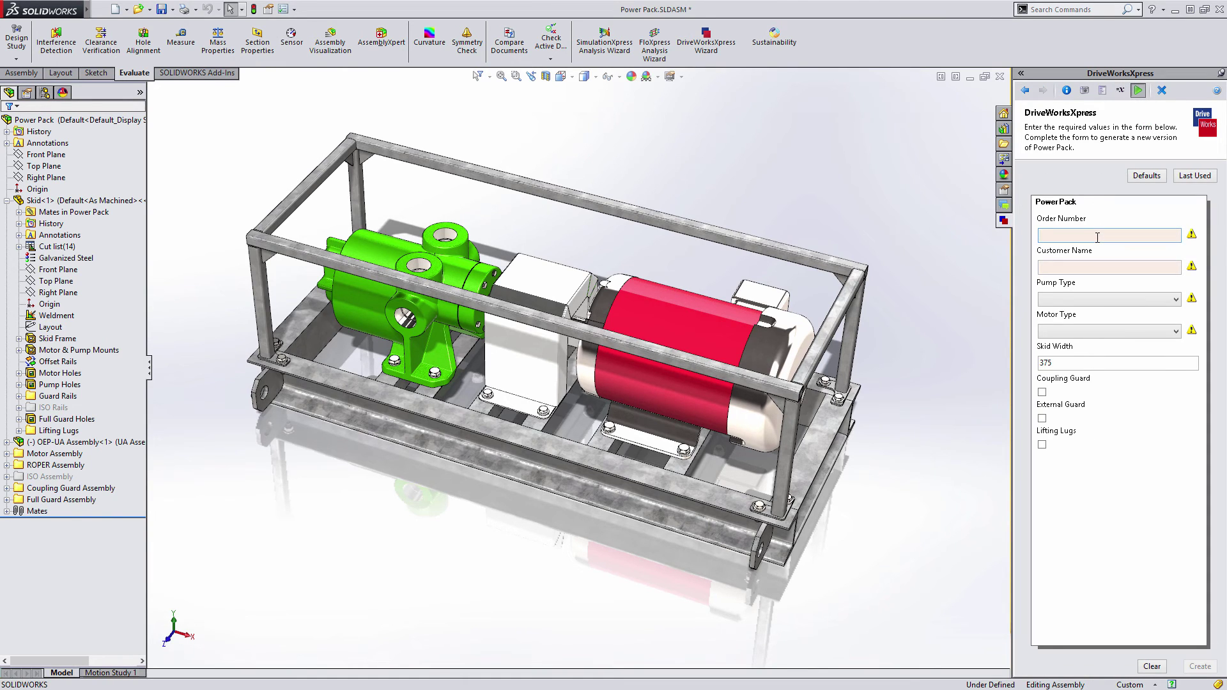
pyautogui.write('12345')
pyautogui.click(1082, 267)
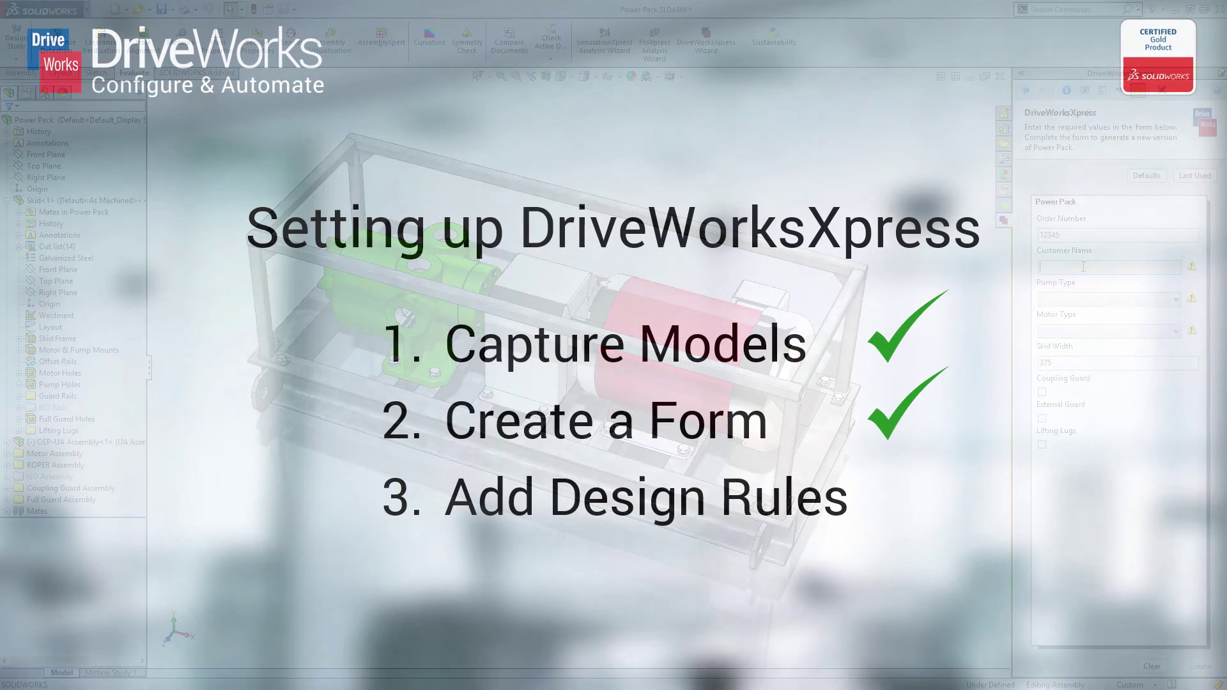